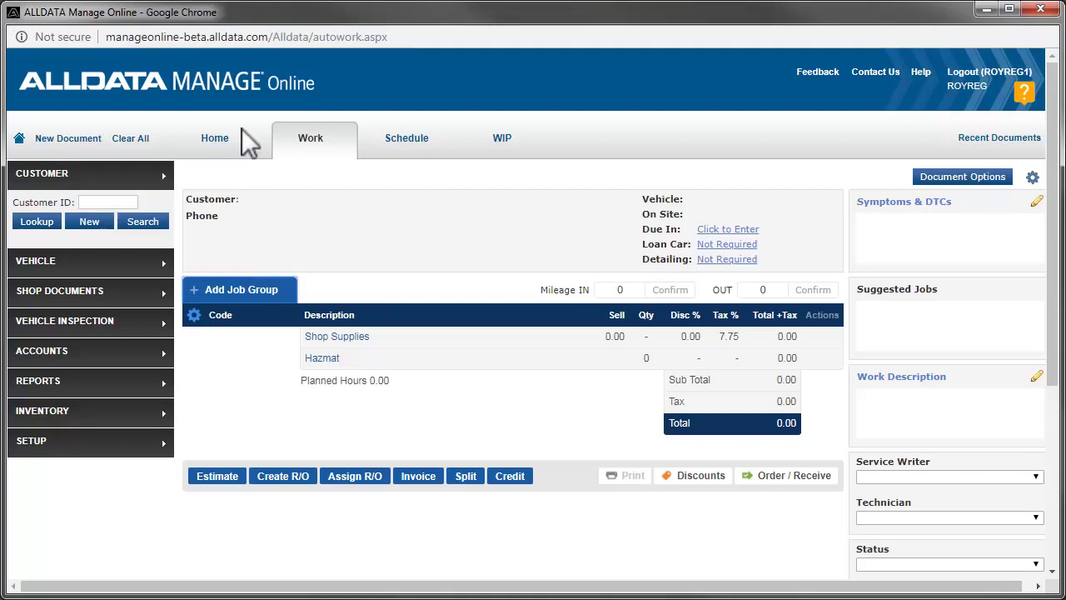
- Examine each job group source offered for the work document, from Blank Job Group and Custom Jobs through Inventory Parts and Tire Sales
left_click(274, 290)
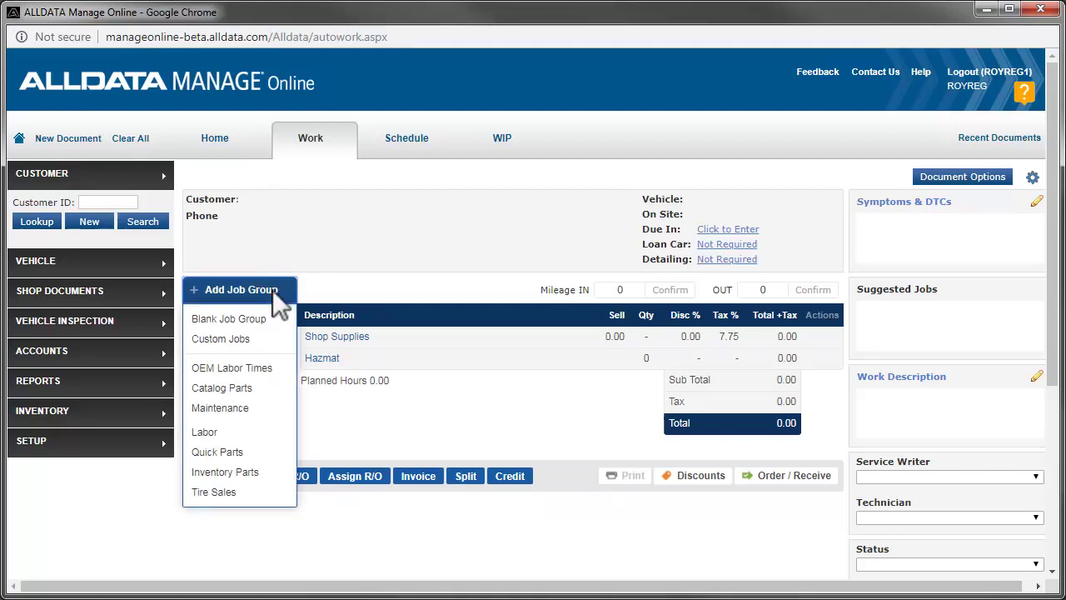
left_click(272, 316)
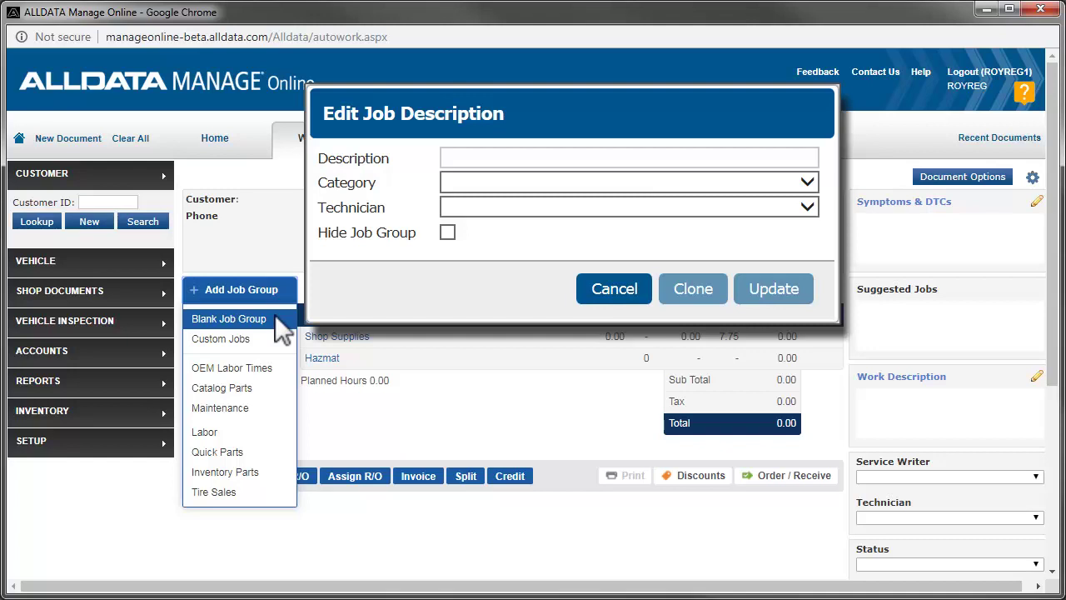
left_click(276, 336)
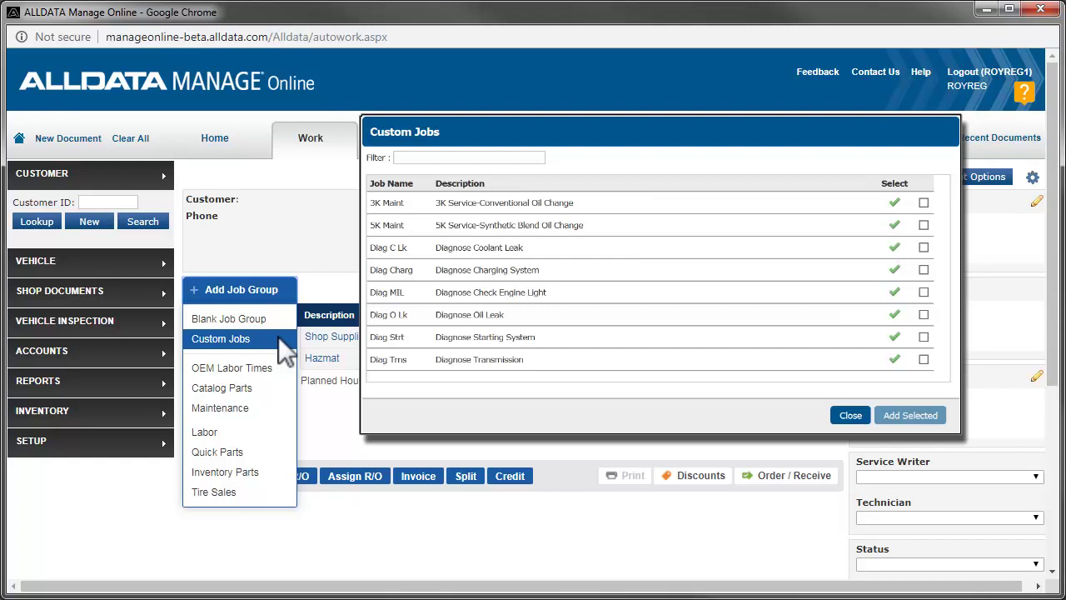
left_click(284, 365)
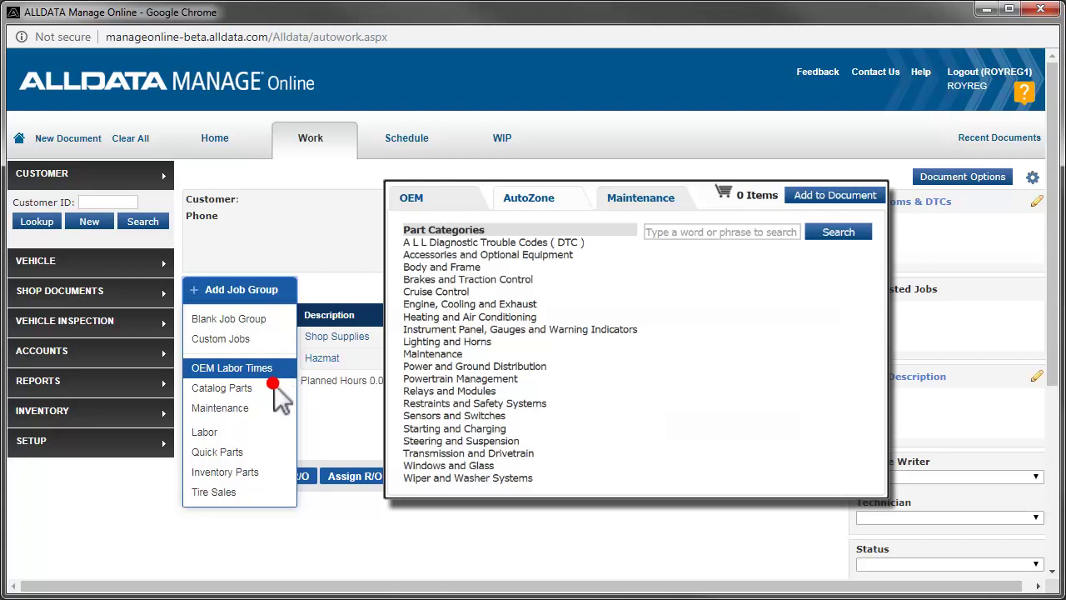
left_click(275, 385)
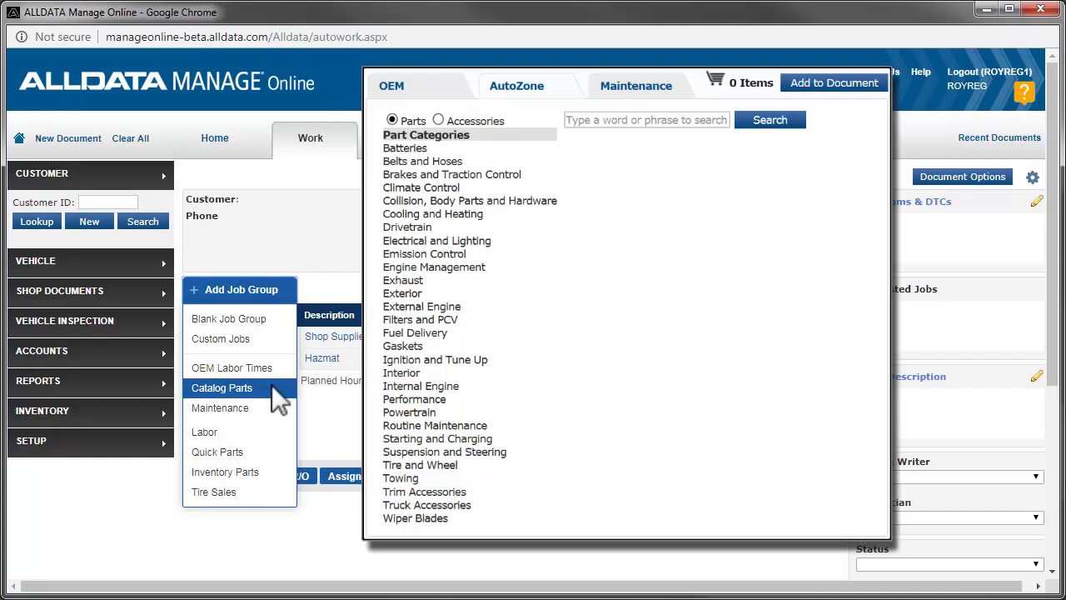
left_click(269, 407)
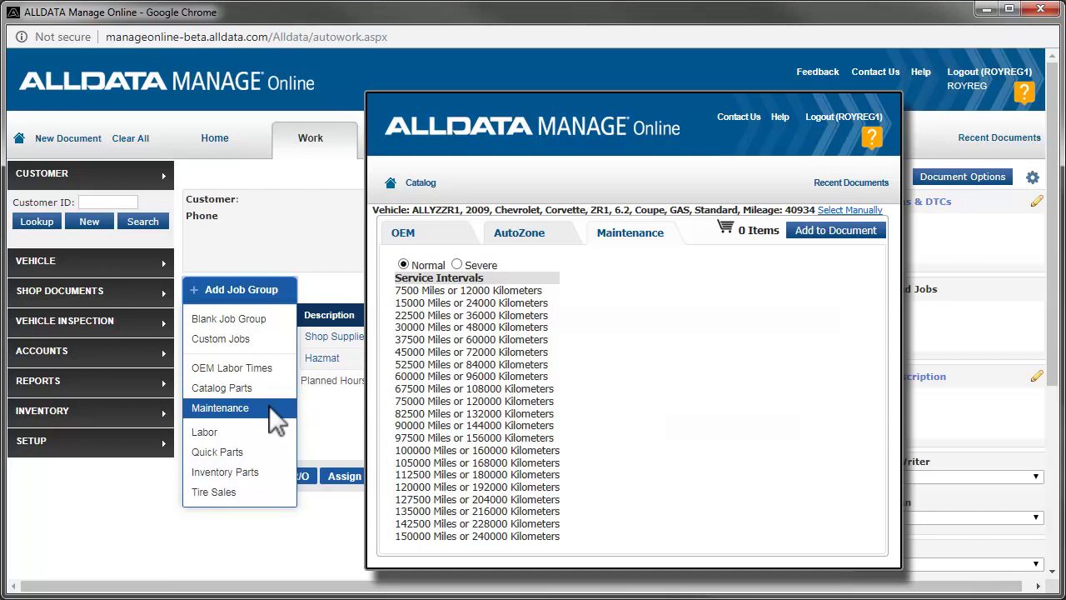
left_click(268, 428)
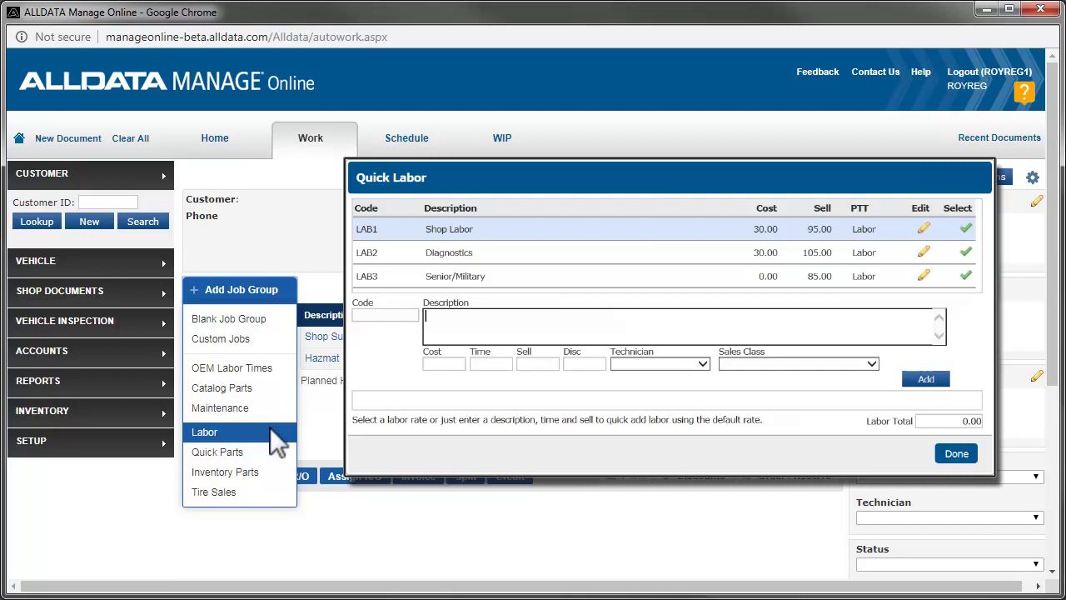
left_click(270, 442)
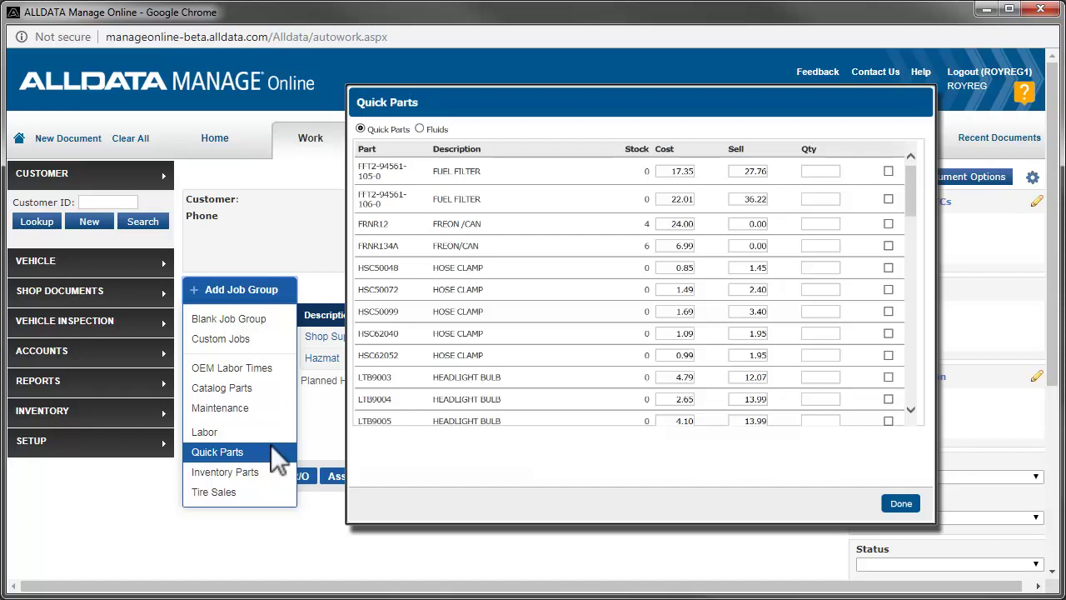
left_click(272, 466)
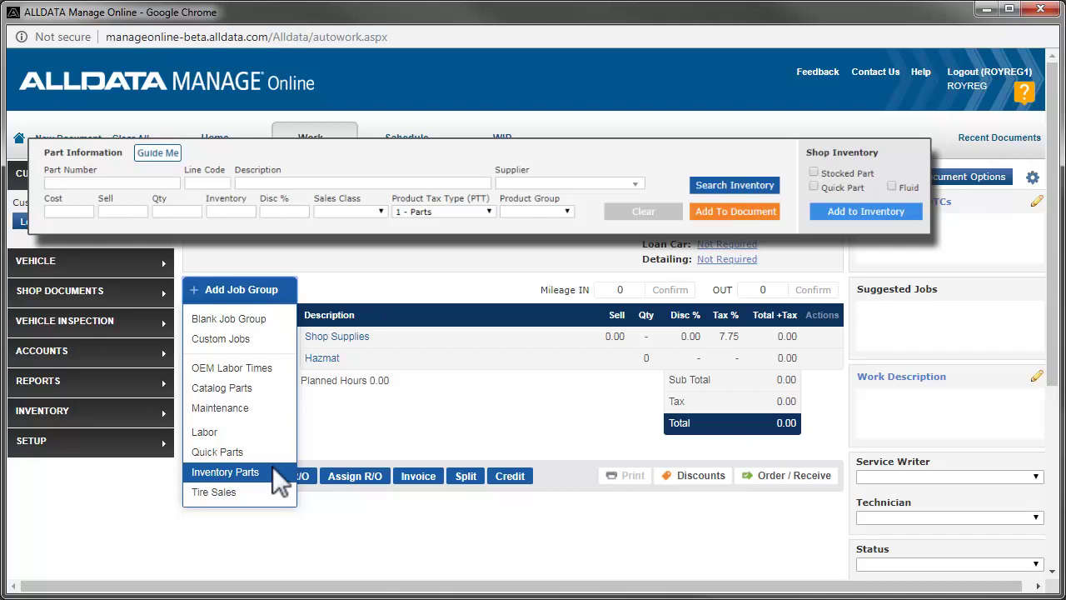
left_click(276, 490)
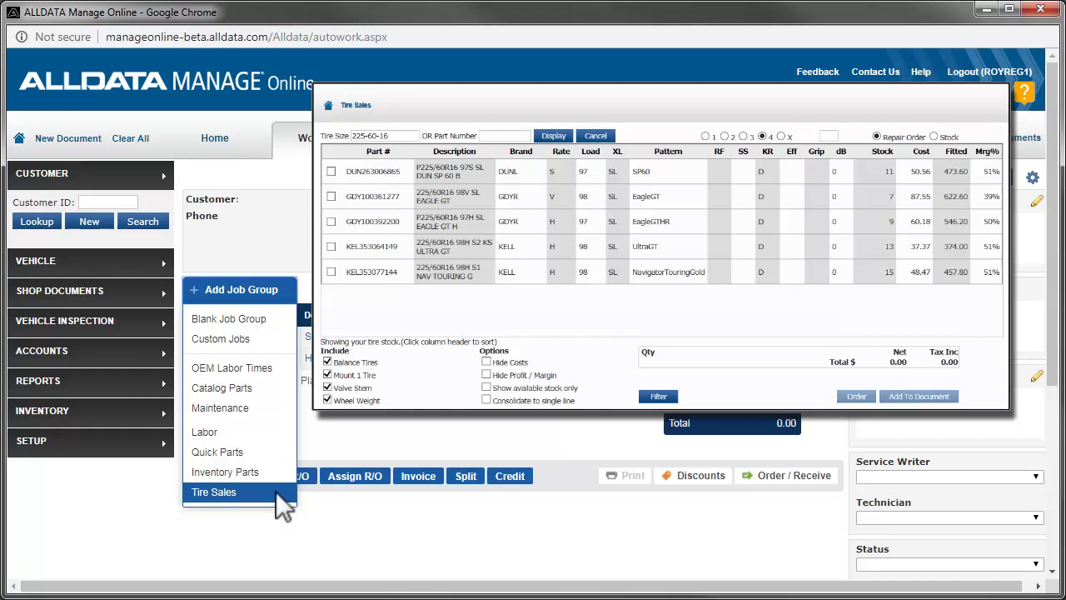
left_click(290, 509)
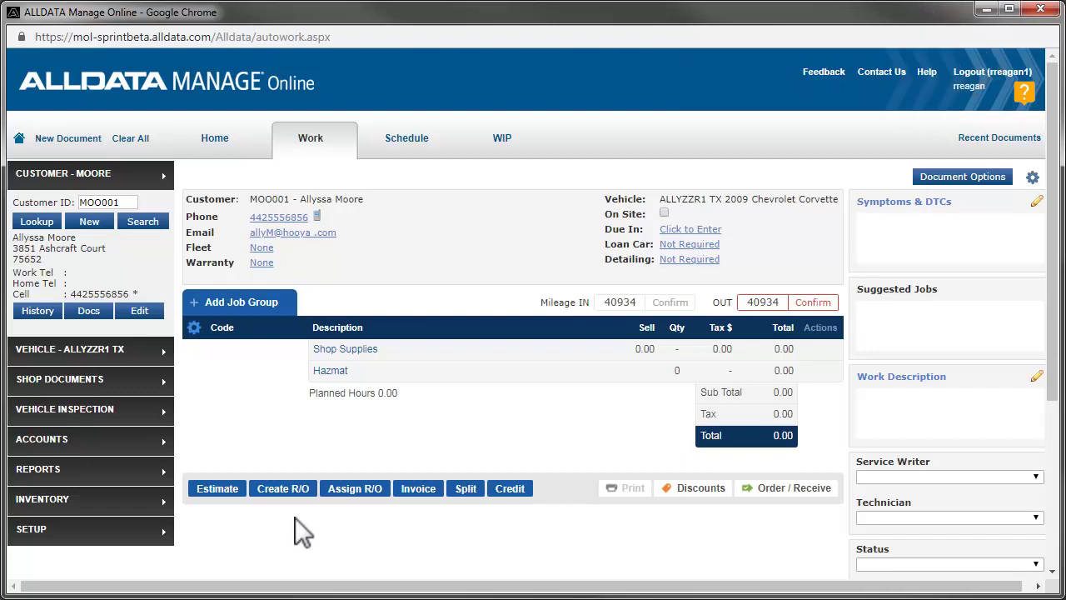
- Set the vehicle's incoming mileage to 59603 and confirm it
left_click(624, 302)
type("59603")
left_click(663, 301)
- Add the predefined Battery/Charging Light symptom to the document and assign service writer F1
left_click(878, 201)
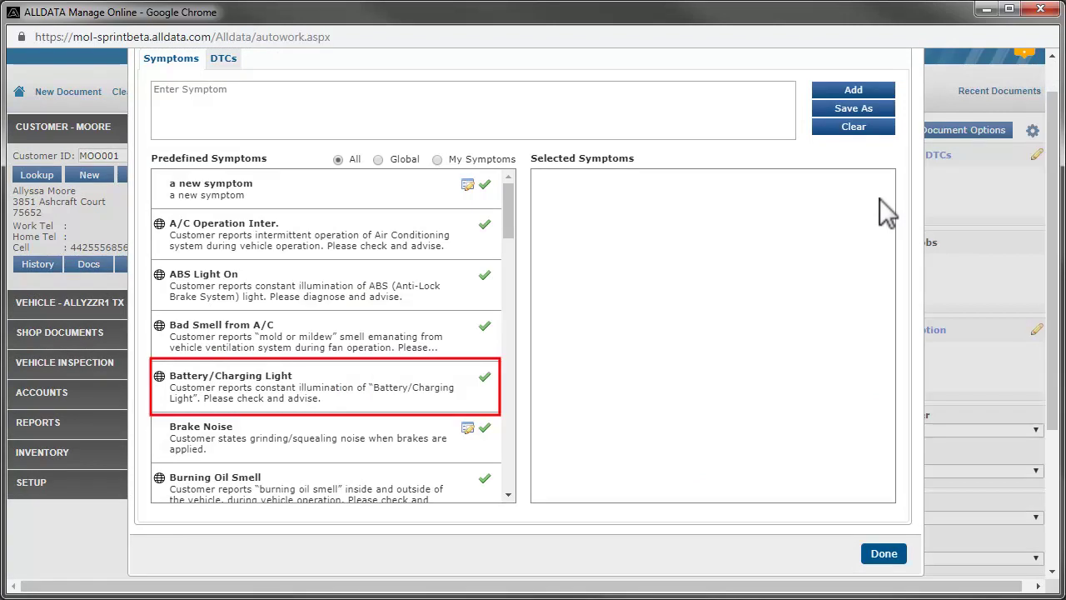
left_click(486, 376)
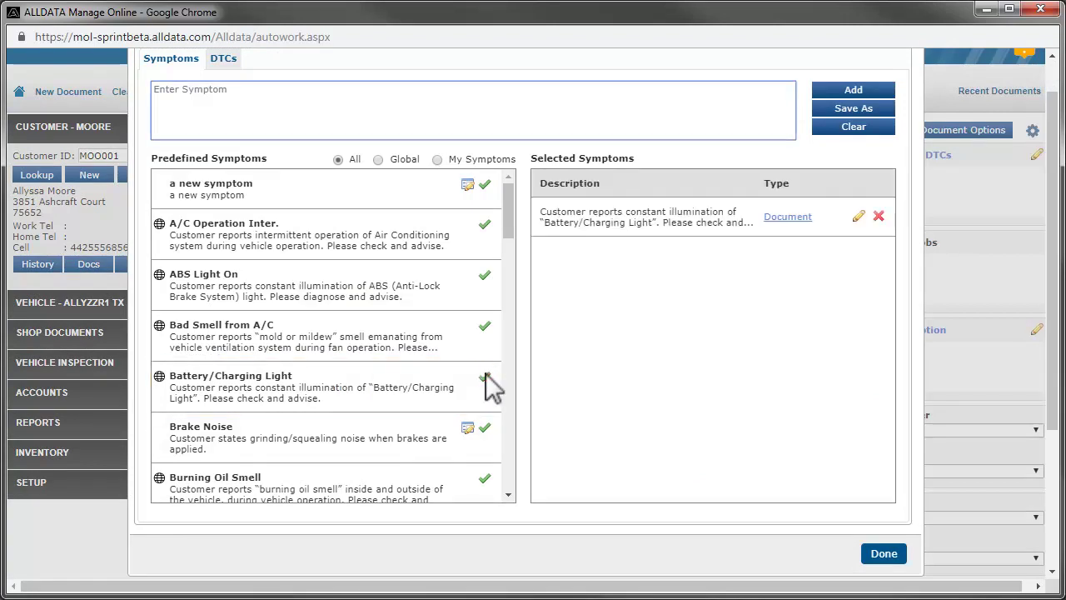
left_click(882, 554)
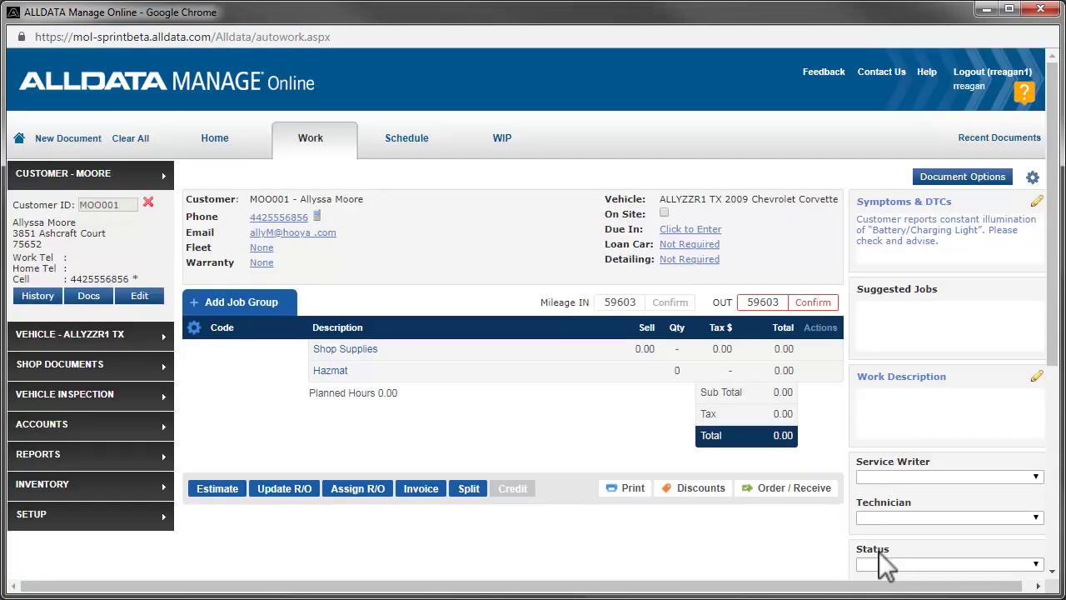
left_click(1036, 477)
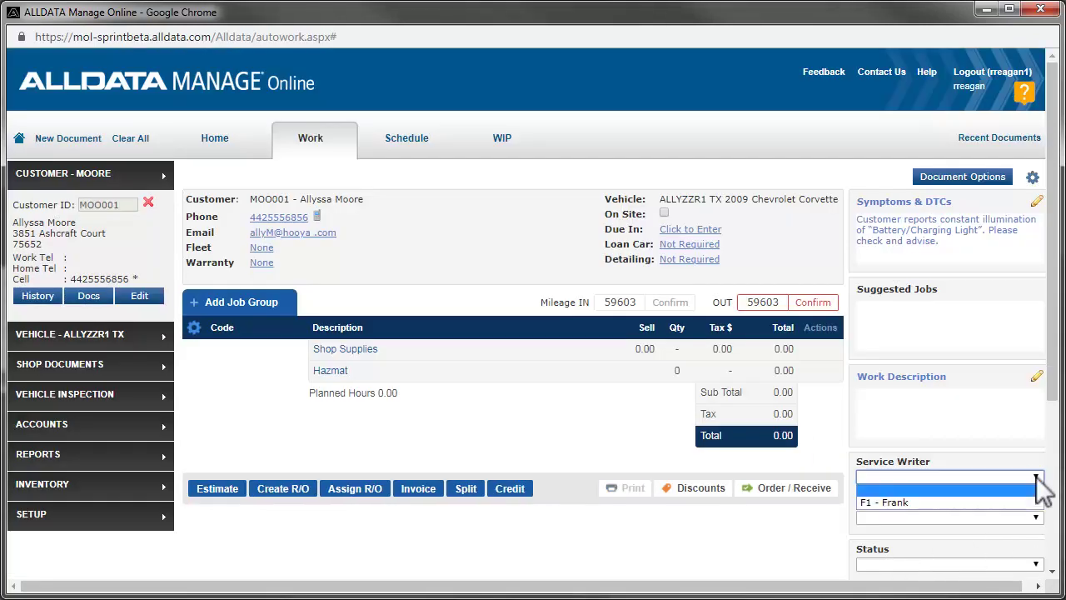
left_click(1027, 505)
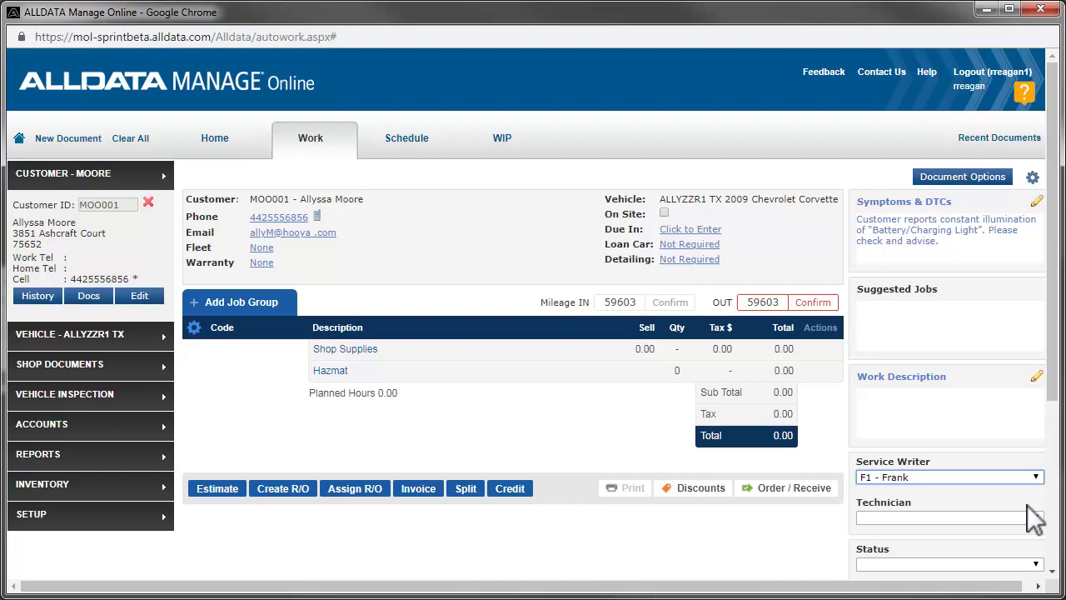
- Add the uncategorized custom job Diagnose Charging System to the document and assign technician CDS
left_click(216, 301)
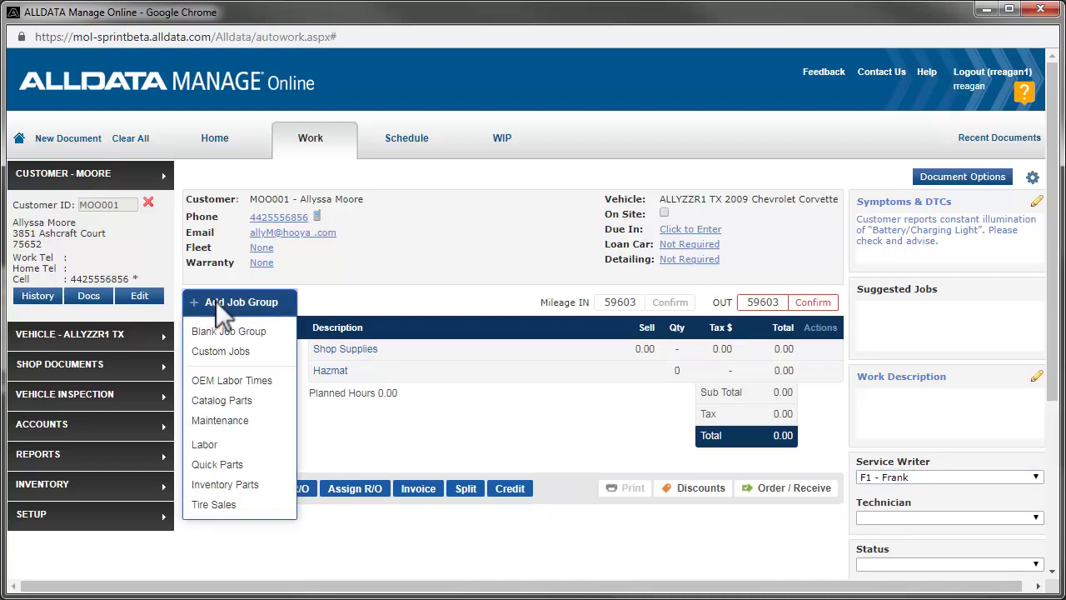
left_click(235, 351)
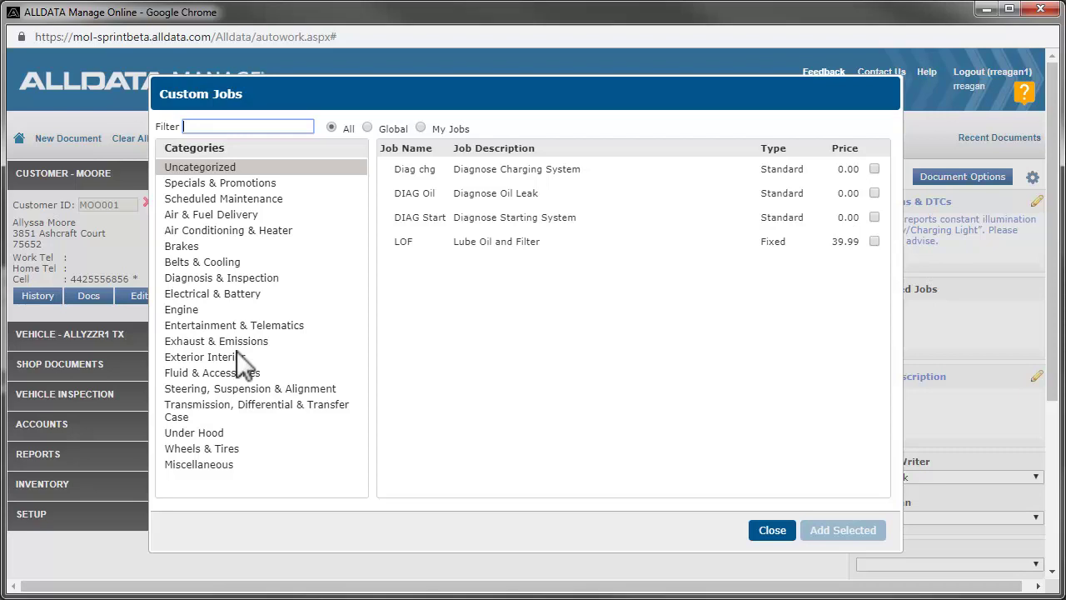
left_click(874, 170)
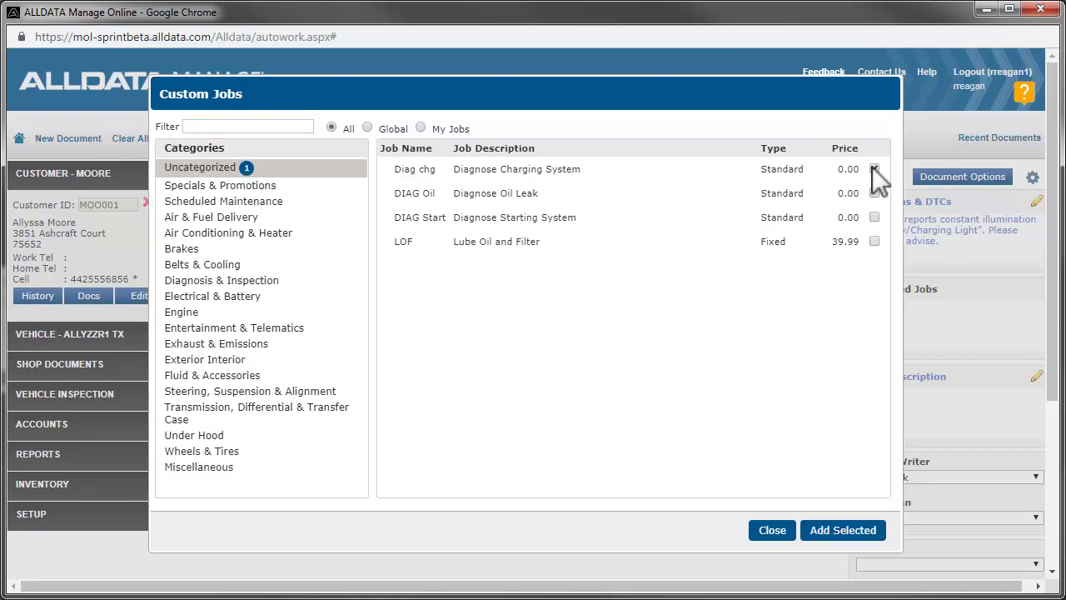
left_click(838, 530)
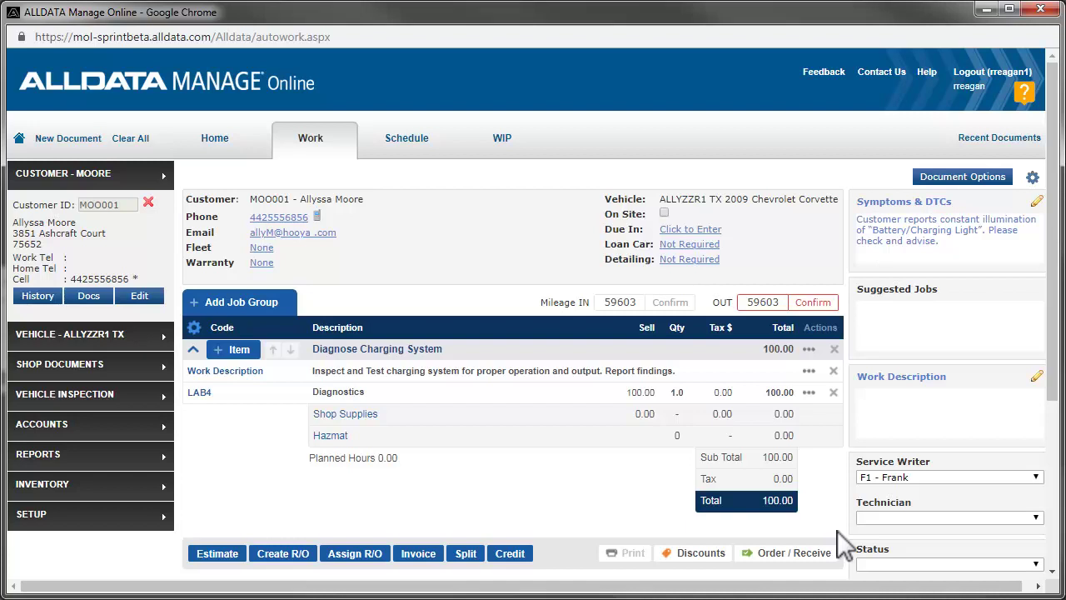
left_click(1035, 516)
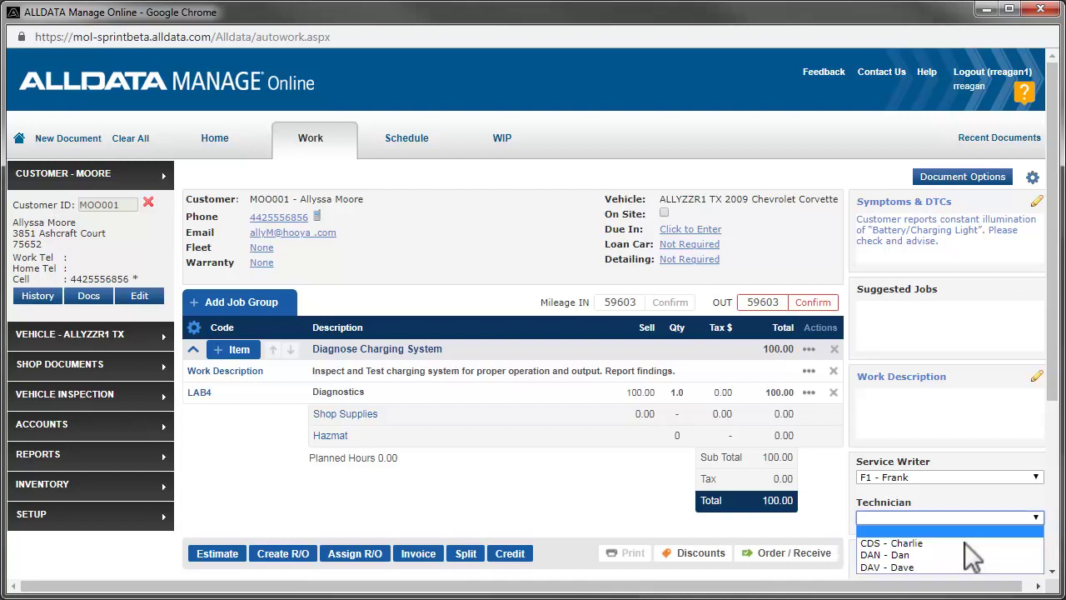
left_click(965, 542)
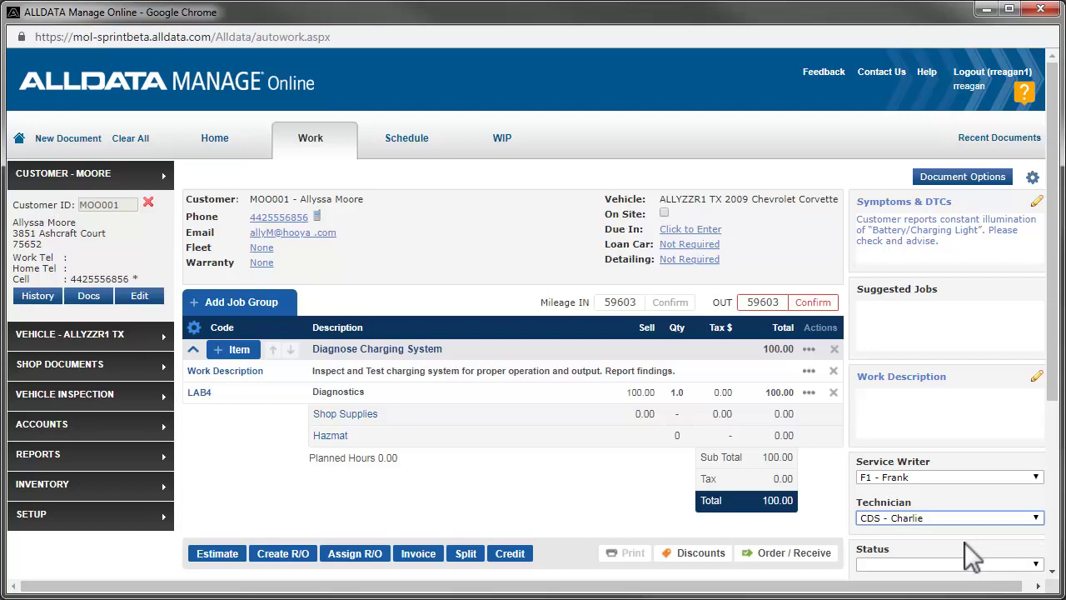
- Add the fixed-price custom job Lube Oil and Filter (LOF) to the document as another job group
left_click(242, 302)
left_click(248, 351)
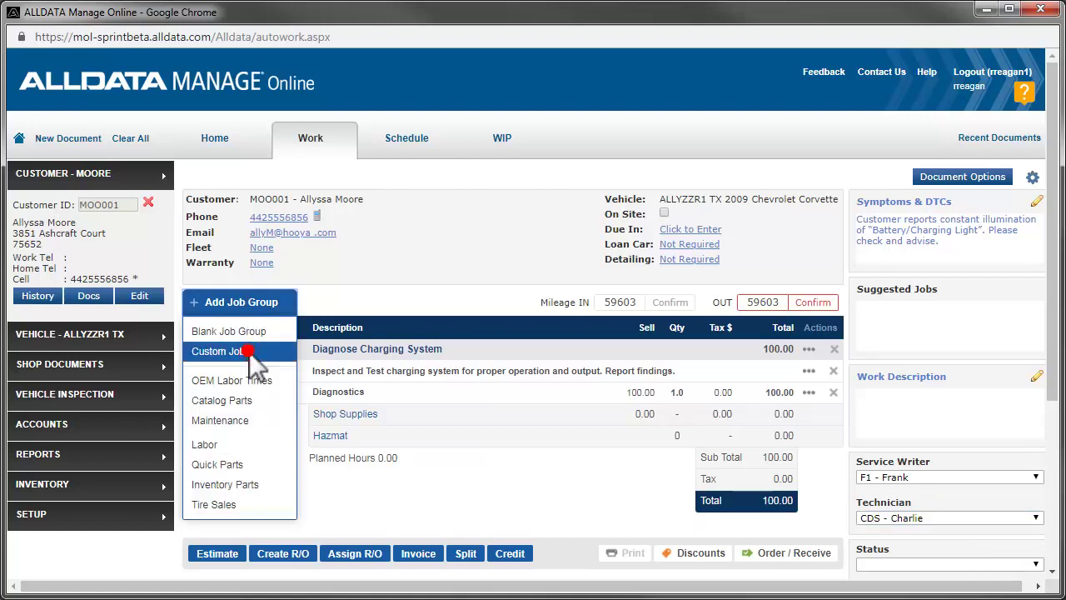
left_click(873, 241)
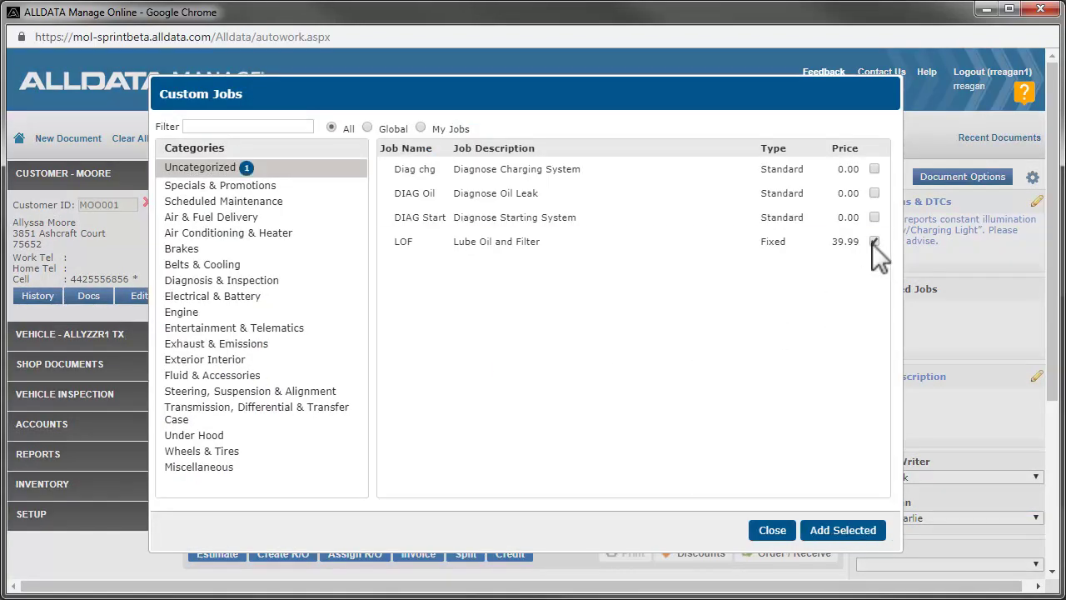
left_click(843, 531)
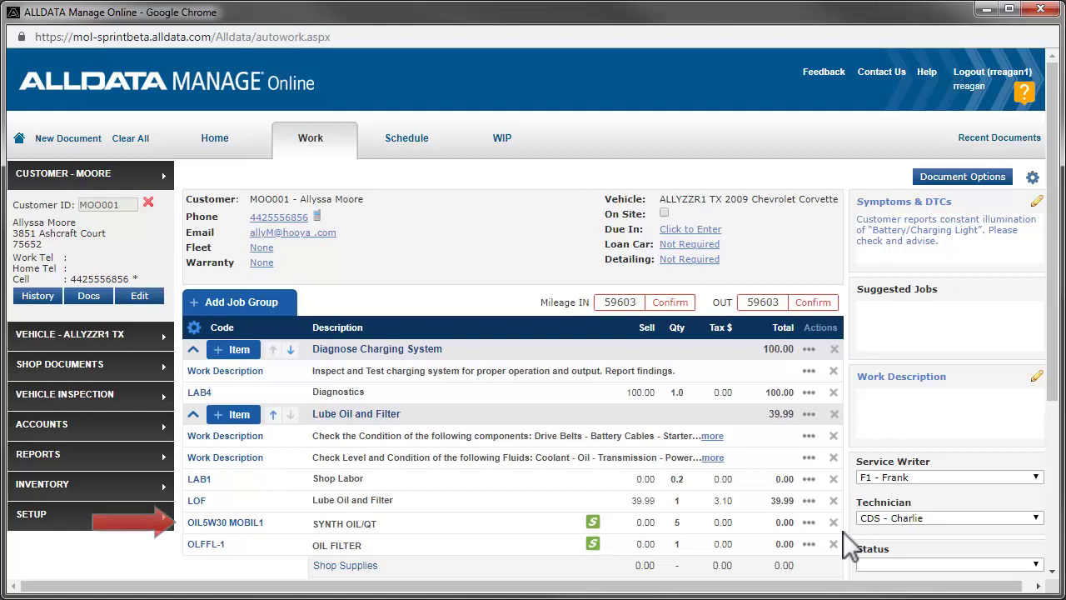
- Set the quantity of the OIL5W30 MOBIL1 synthetic oil line to 10.5 in the Lube Oil and Filter job
left_click(213, 519)
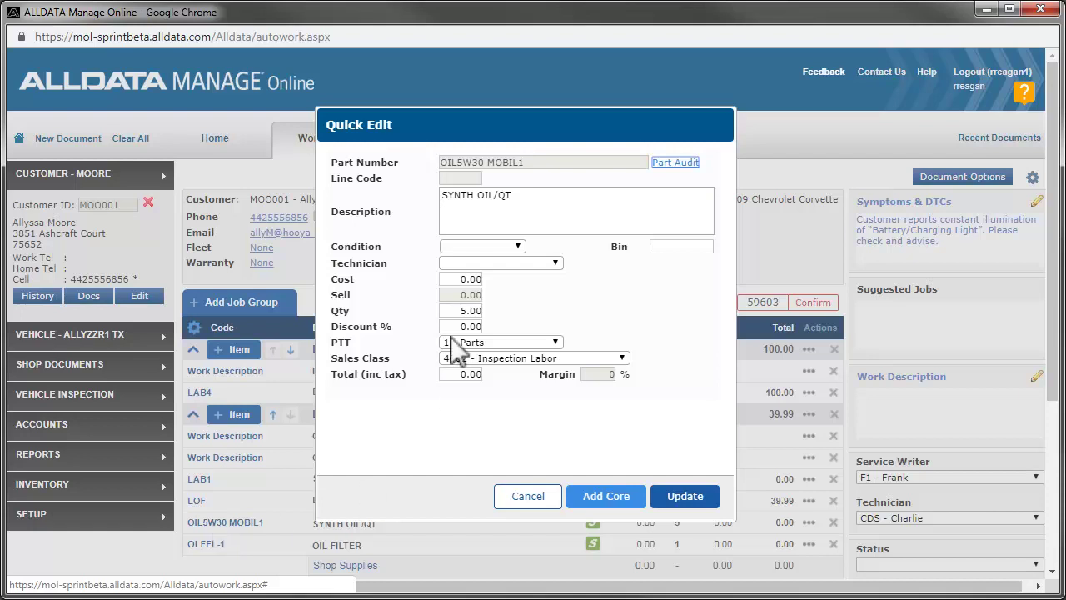
left_click(452, 310)
type("10.5")
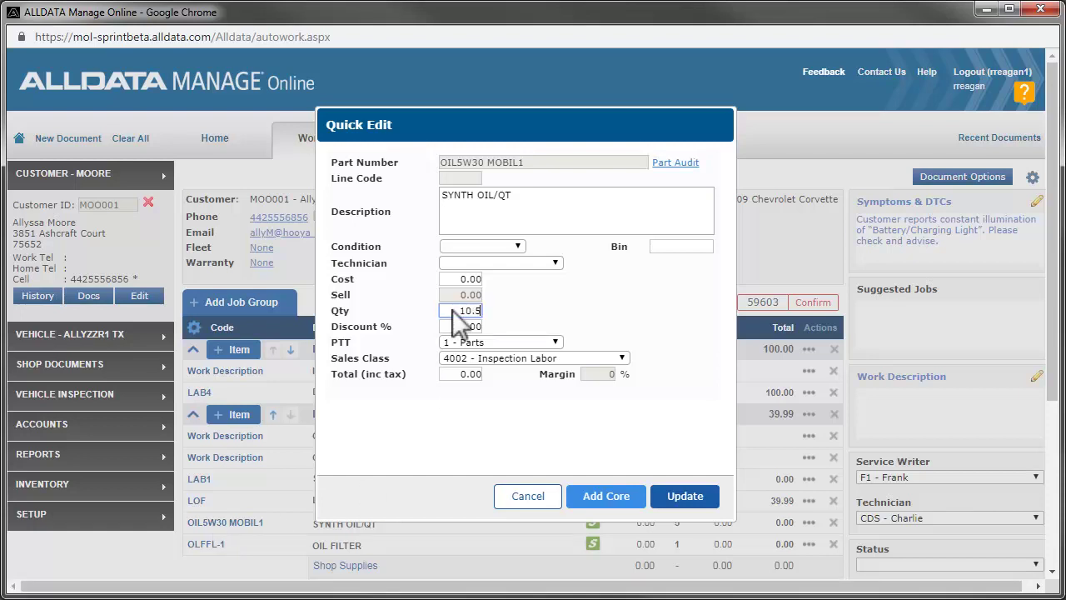
left_click(688, 498)
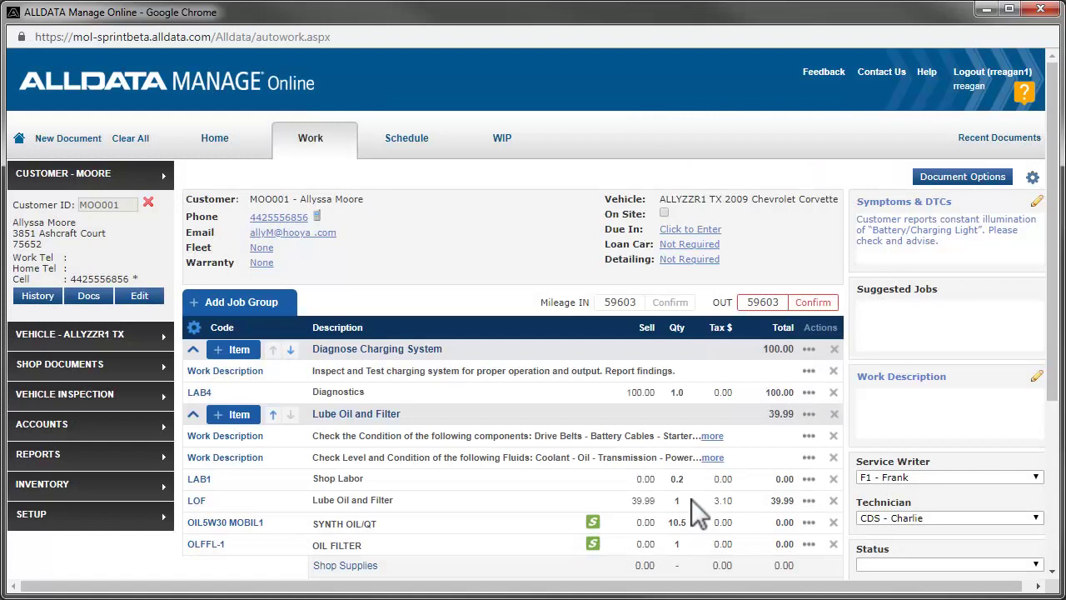
- Generate an estimate from the document and close its report preview
left_click(1055, 507)
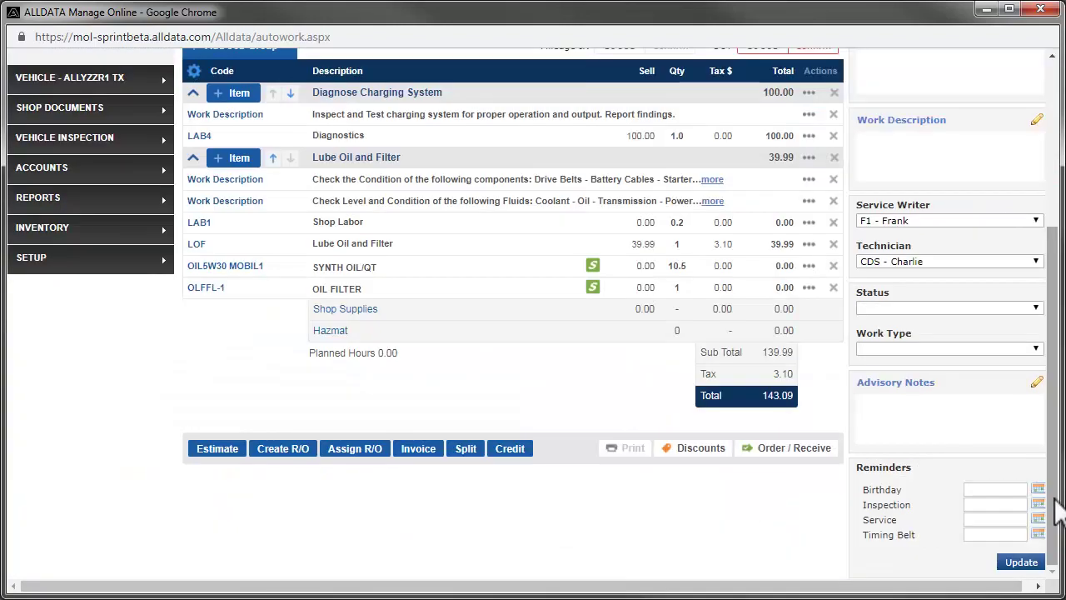
left_click(216, 450)
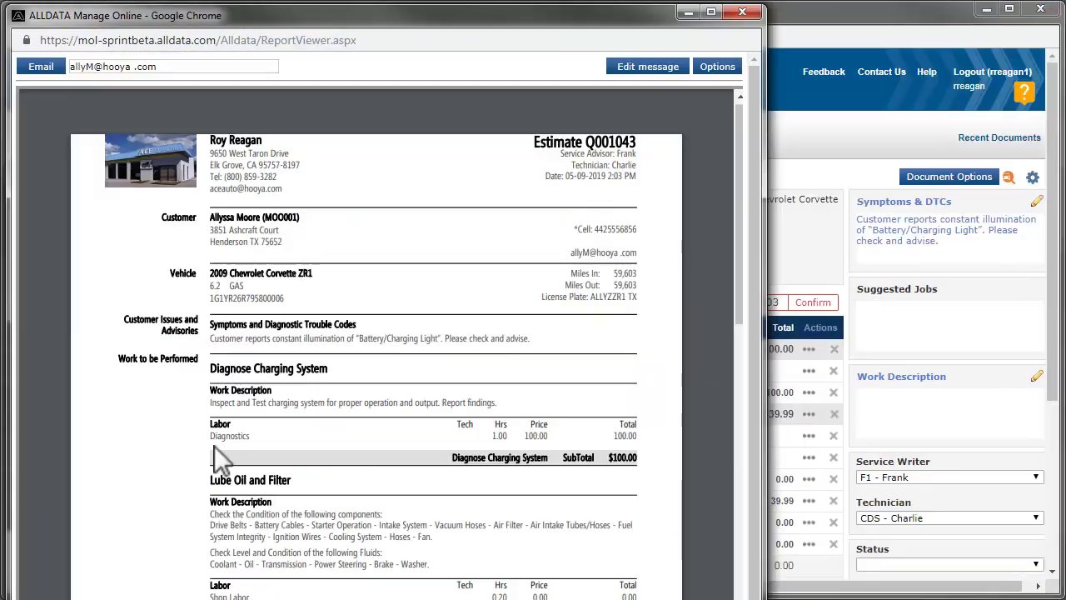
left_click(742, 12)
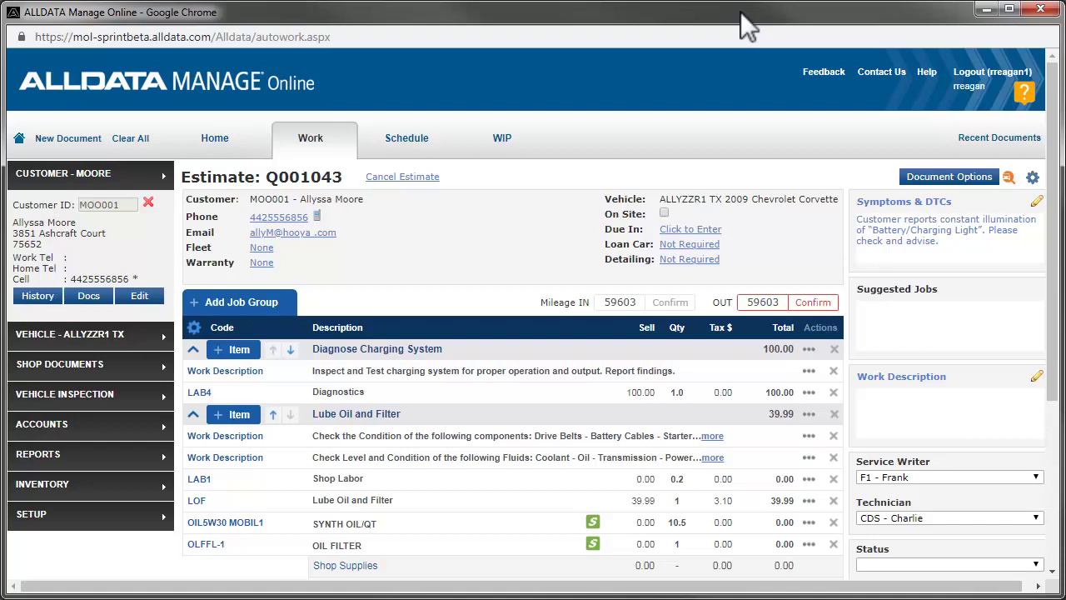
- Put the standard Replace Alternator labor from the OEM Starting and Charging > Charging System category into the cart for a new job group
left_click(259, 303)
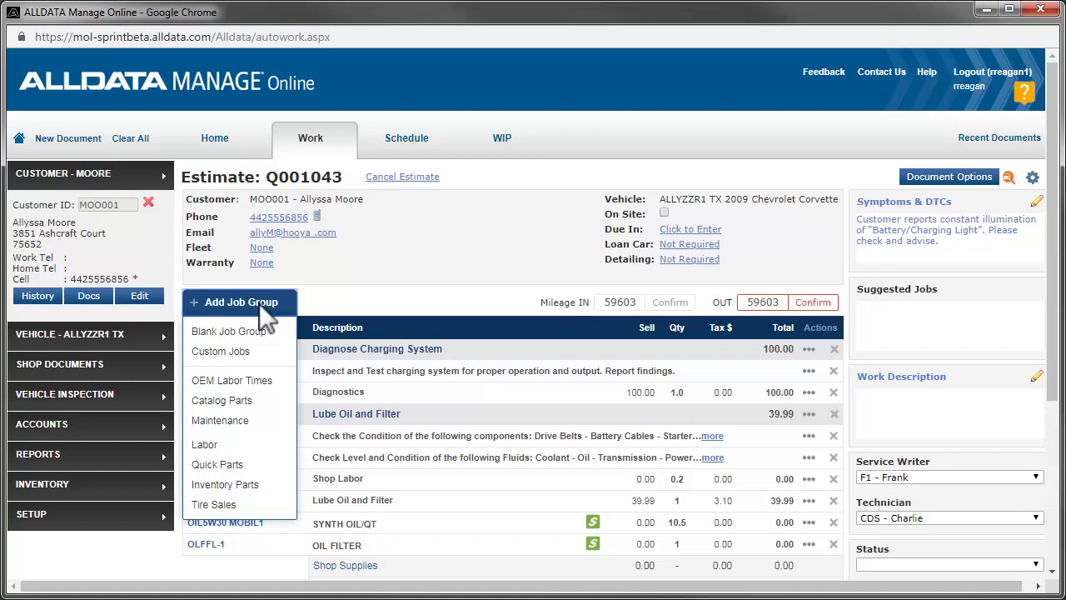
left_click(258, 383)
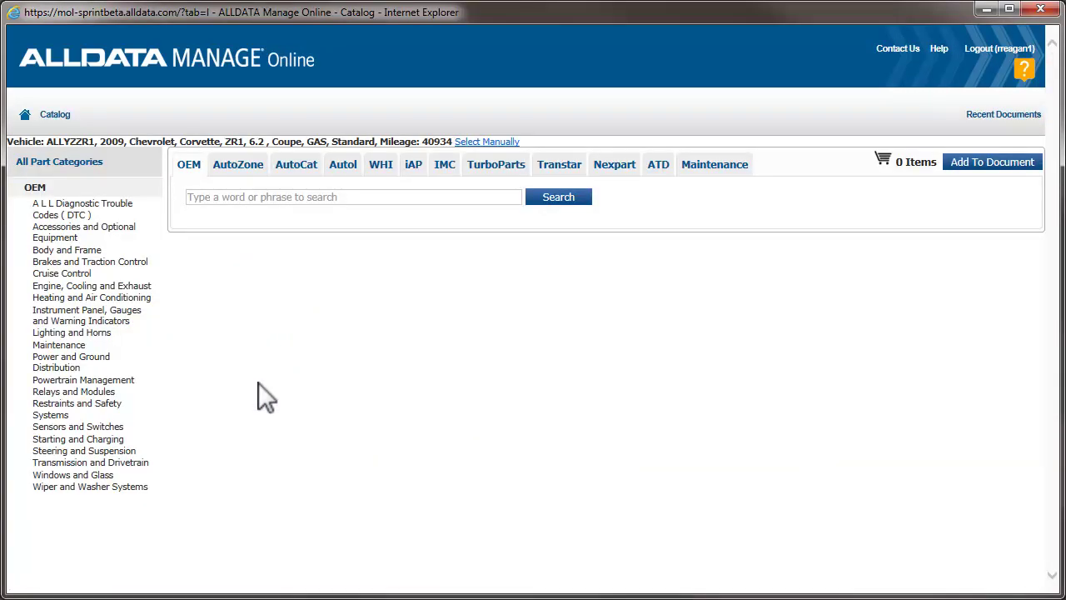
left_click(116, 438)
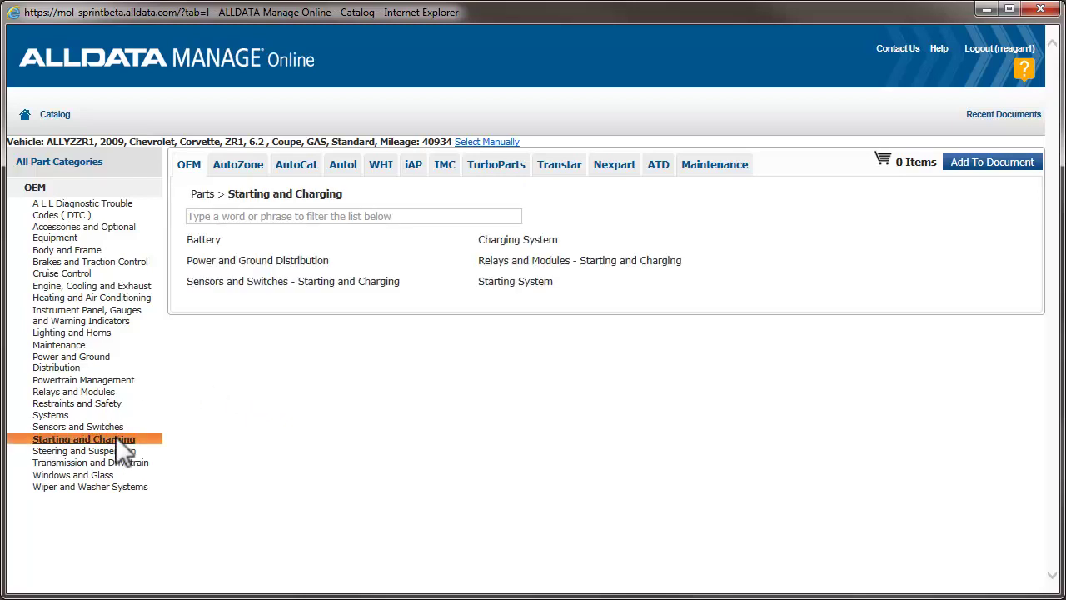
left_click(496, 240)
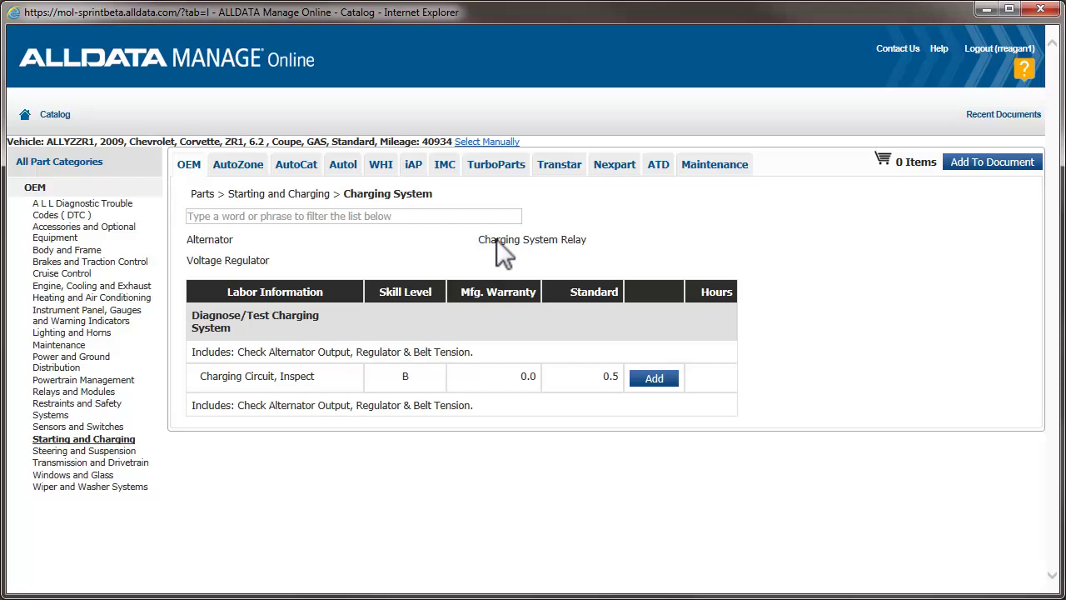
left_click(218, 240)
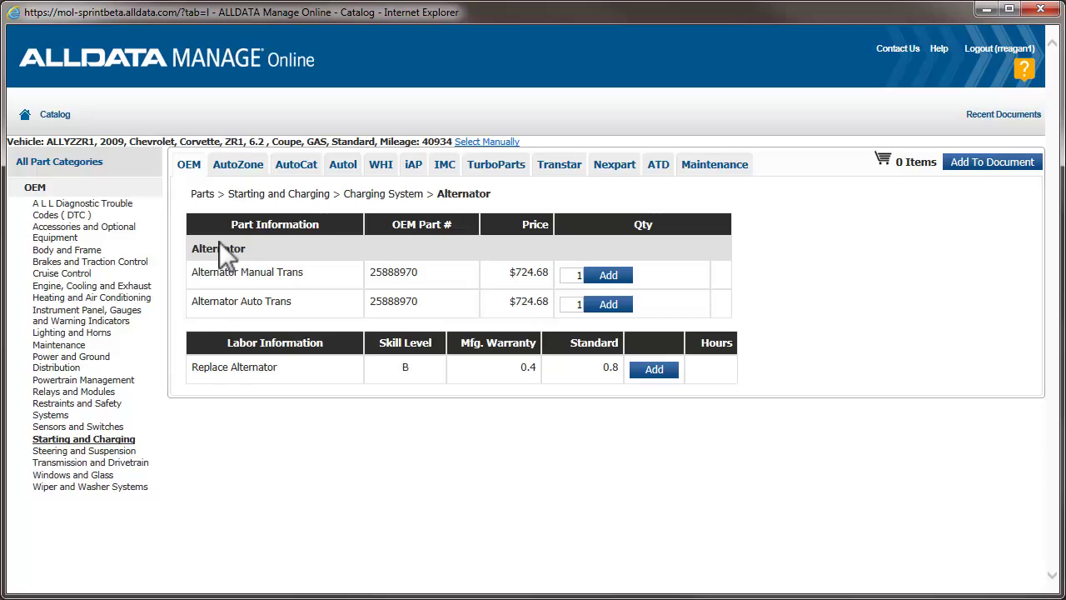
left_click(645, 367)
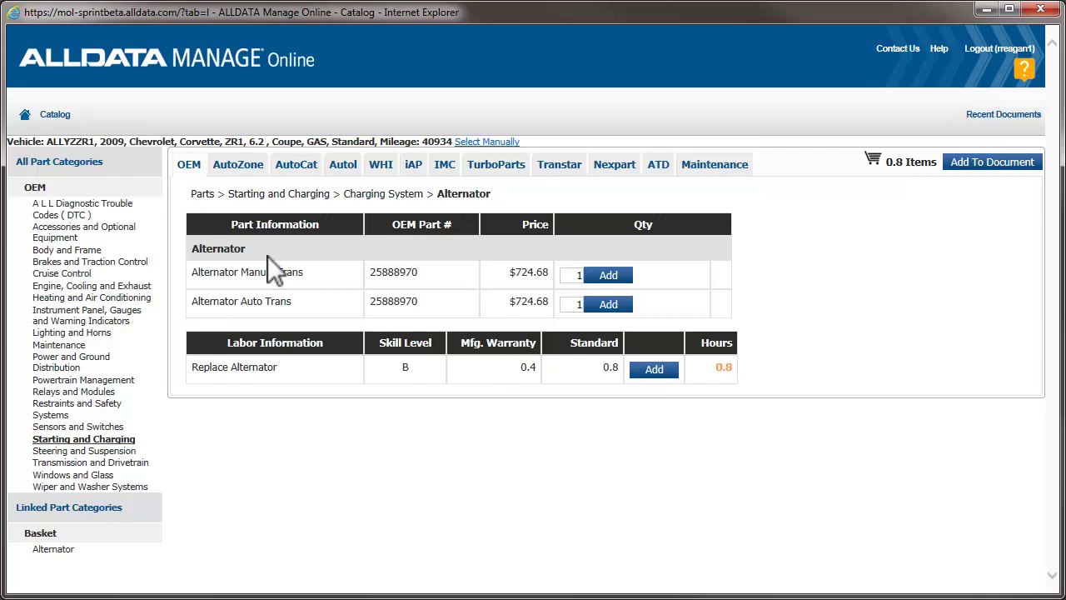
- Put one Duralast alternator, part number DURDL2344-6-9, from the AutoZone catalog into the cart
left_click(239, 163)
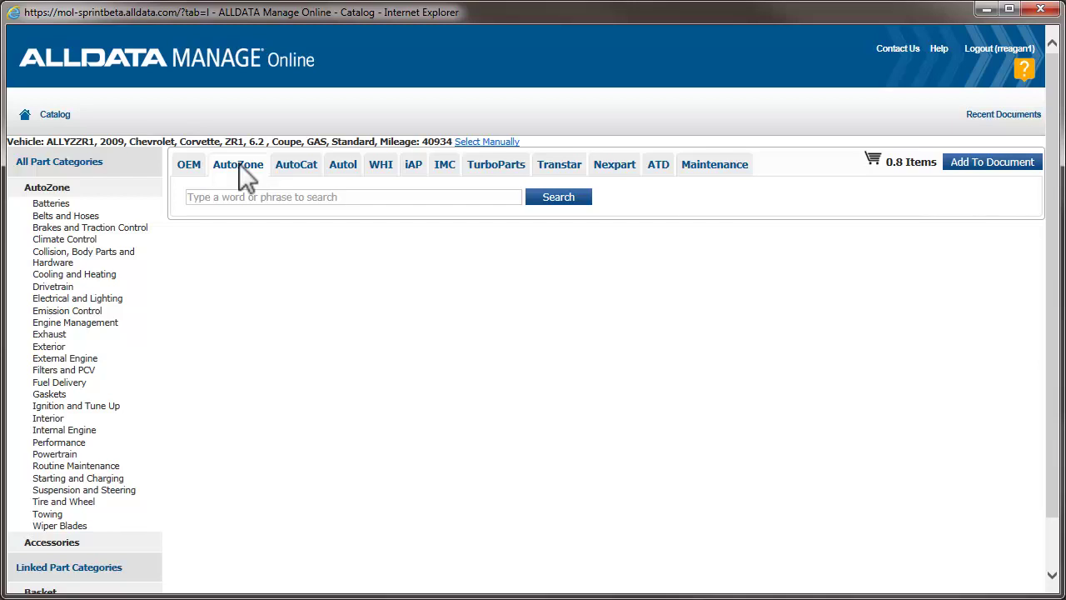
left_click(1053, 552)
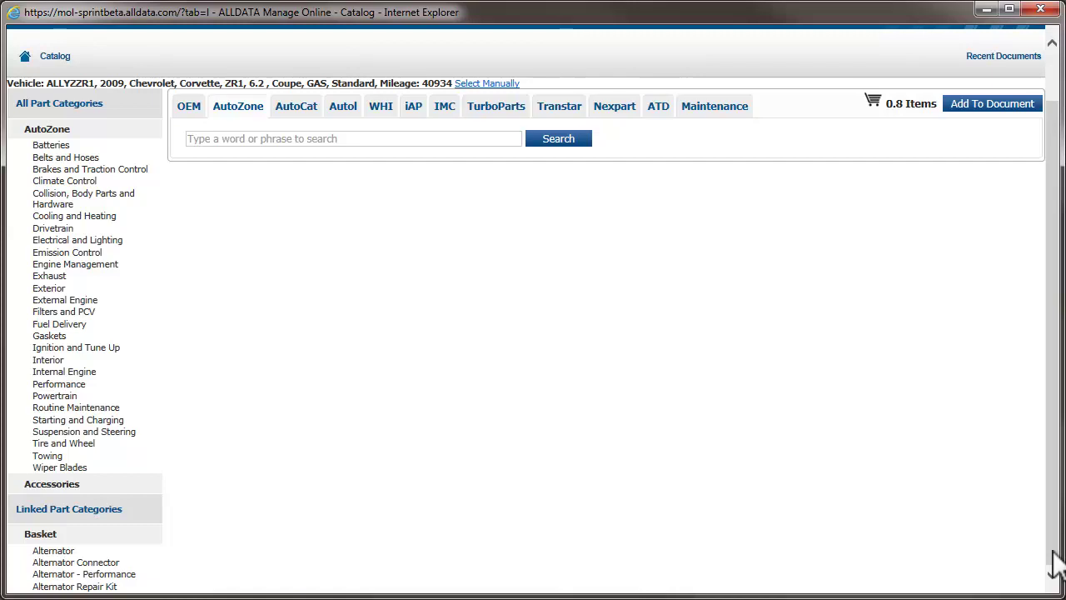
left_click(50, 550)
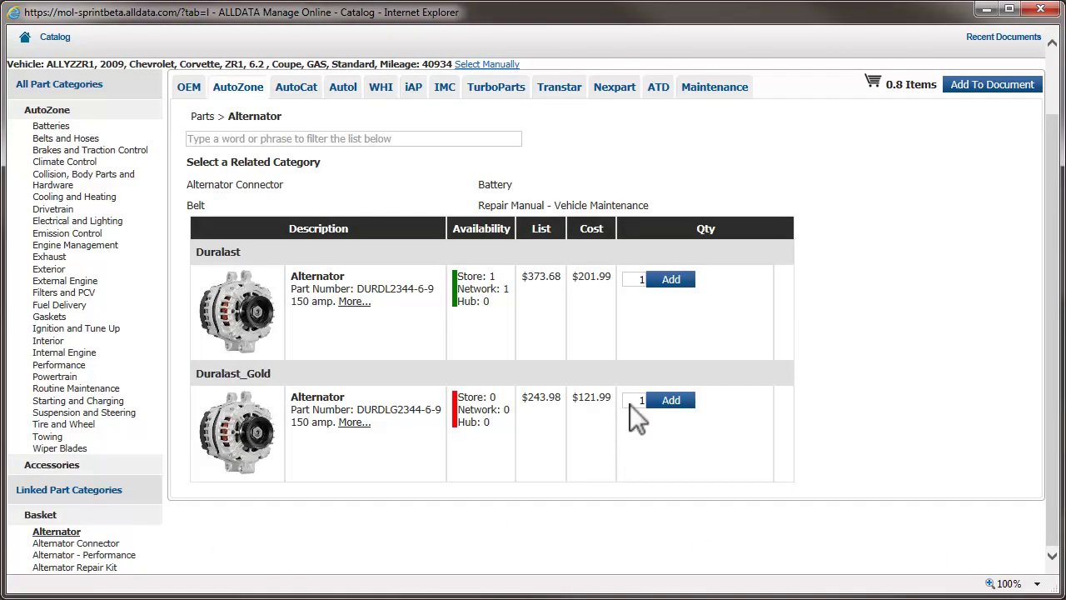
left_click(674, 280)
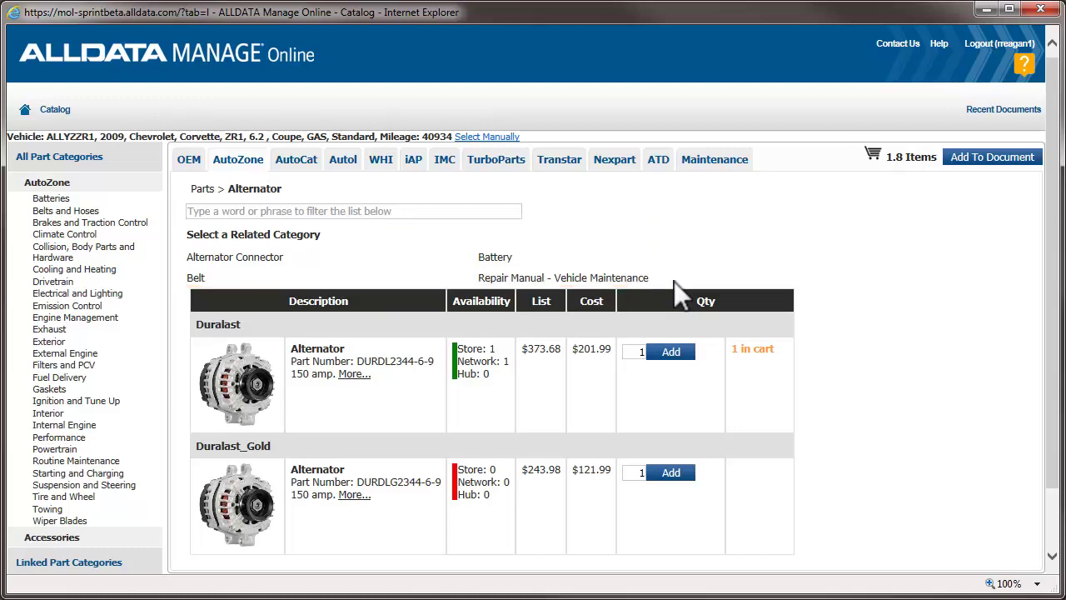
- Put the related Dayco belt DYC511084 and idler pulley DYC231507 into the cart, and transfer the cart to the document
left_click(199, 278)
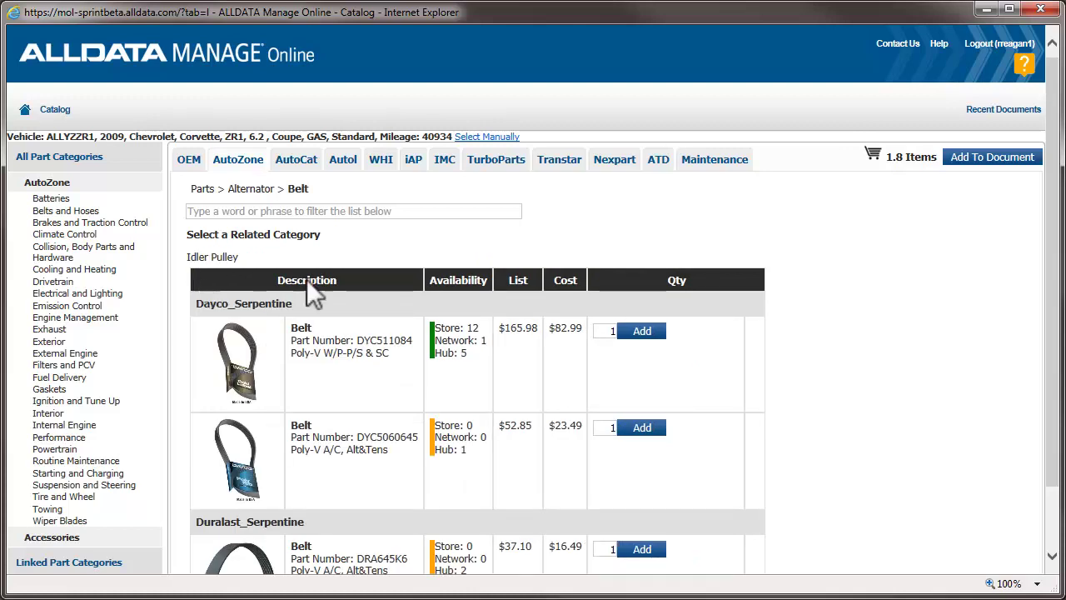
left_click(633, 332)
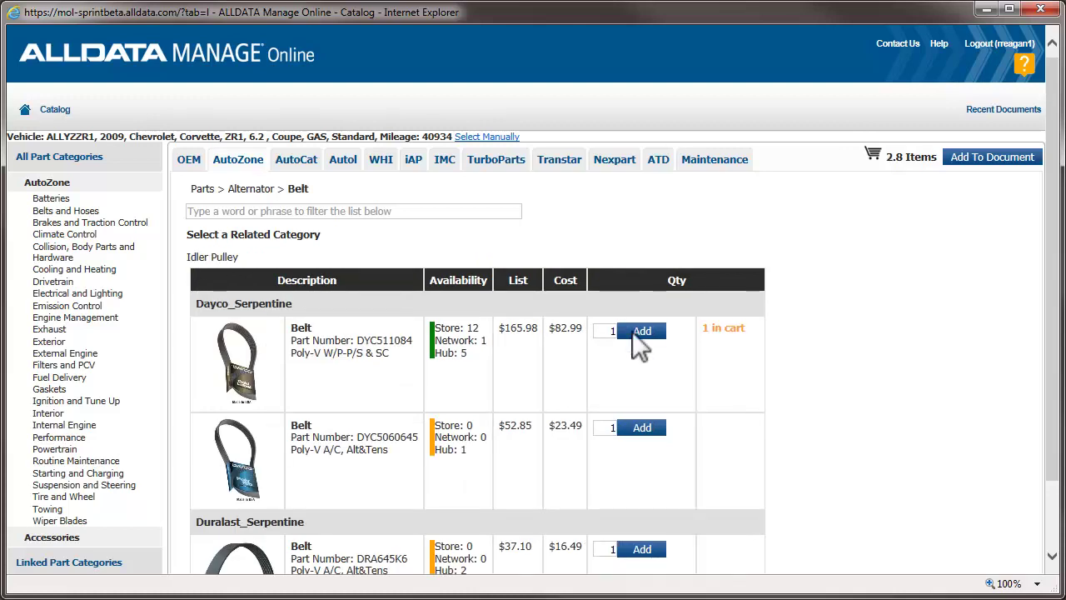
left_click(194, 259)
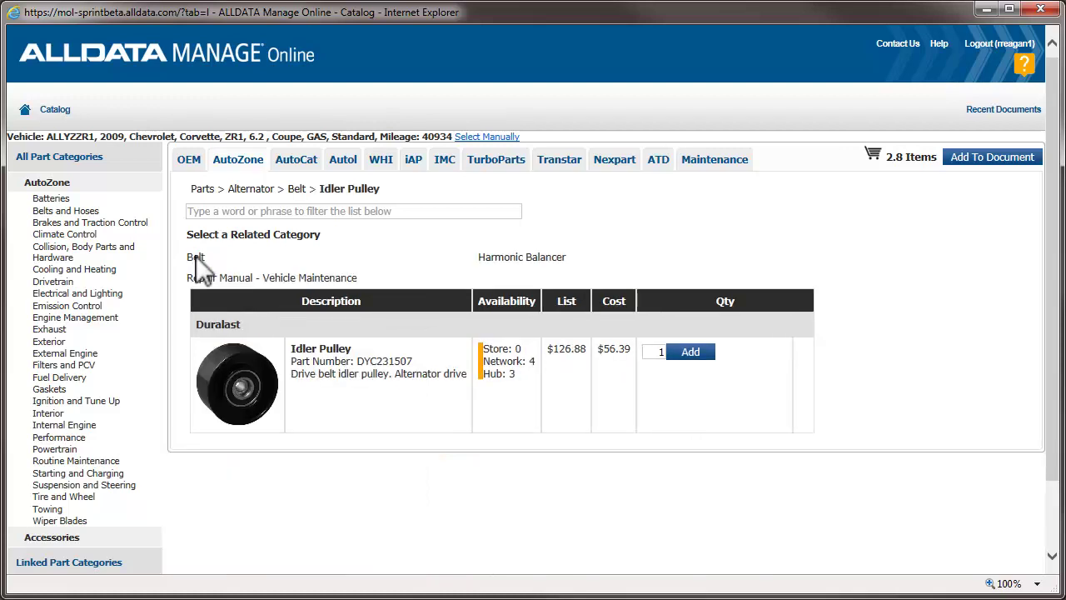
left_click(685, 351)
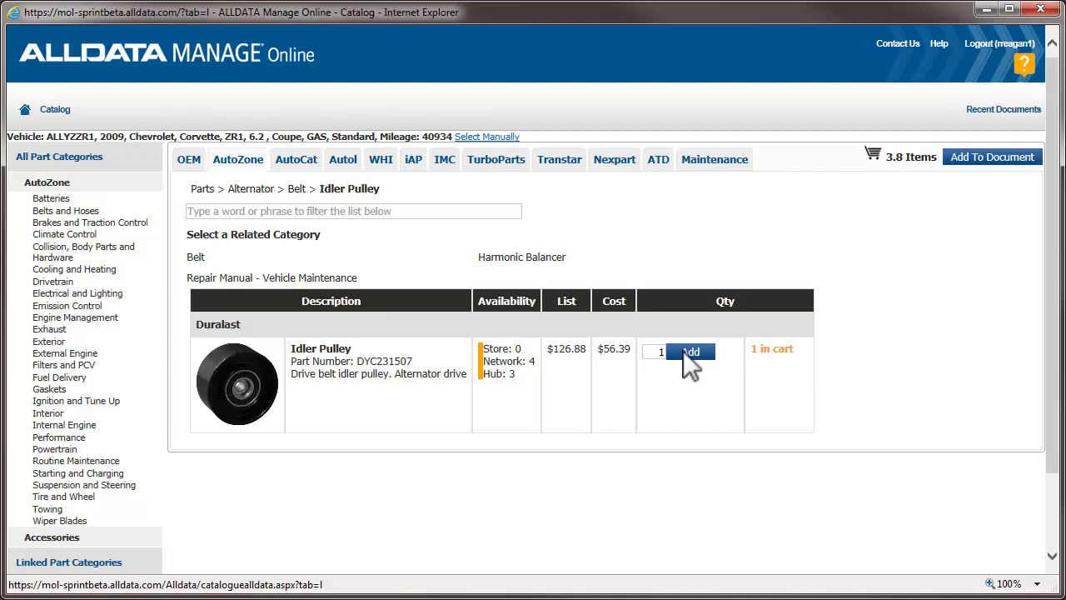
left_click(993, 159)
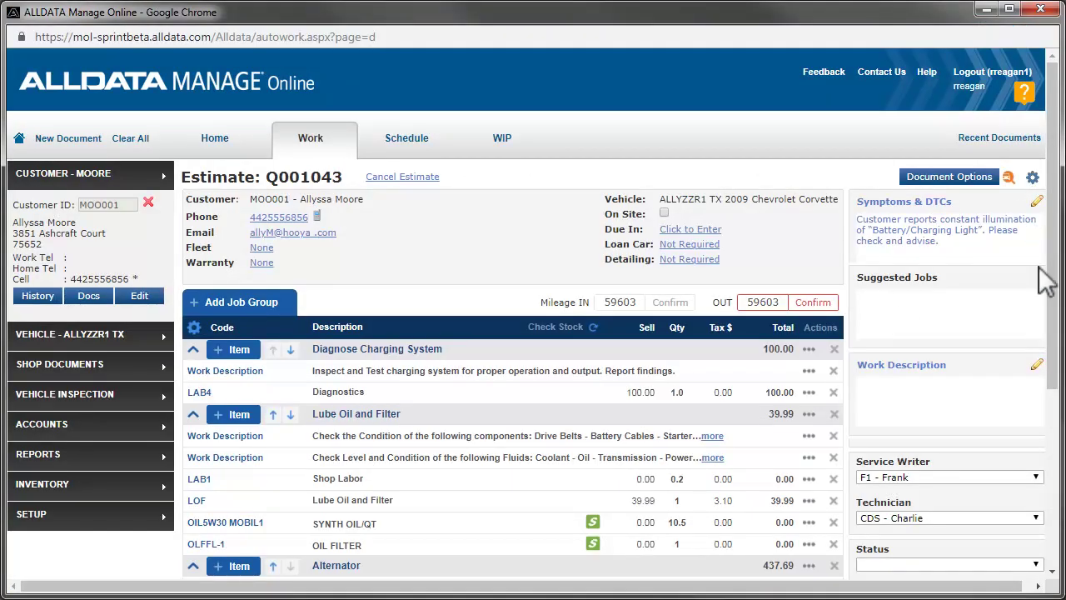
- Search the shop inventory for "cable" and add the Battery Cable (Positive), part BATBP127, to the Alternator job group
left_click(1055, 550)
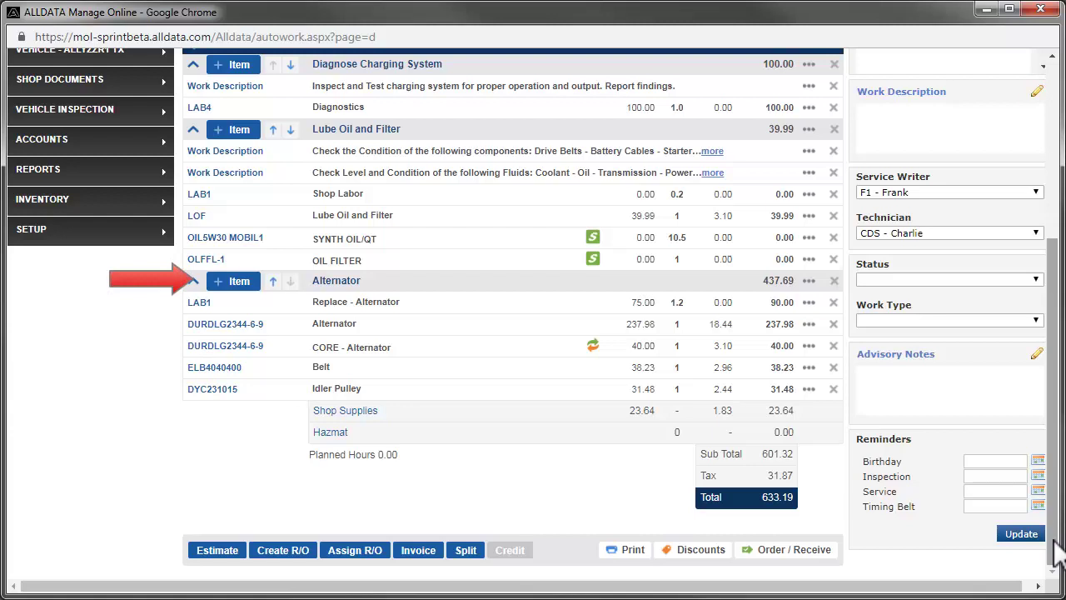
left_click(236, 283)
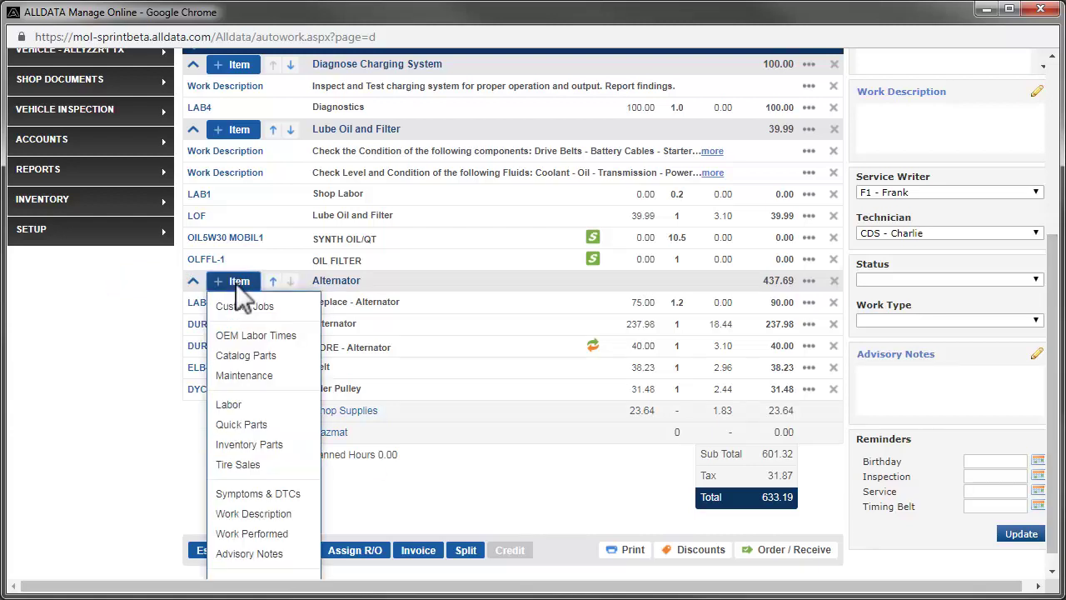
left_click(298, 444)
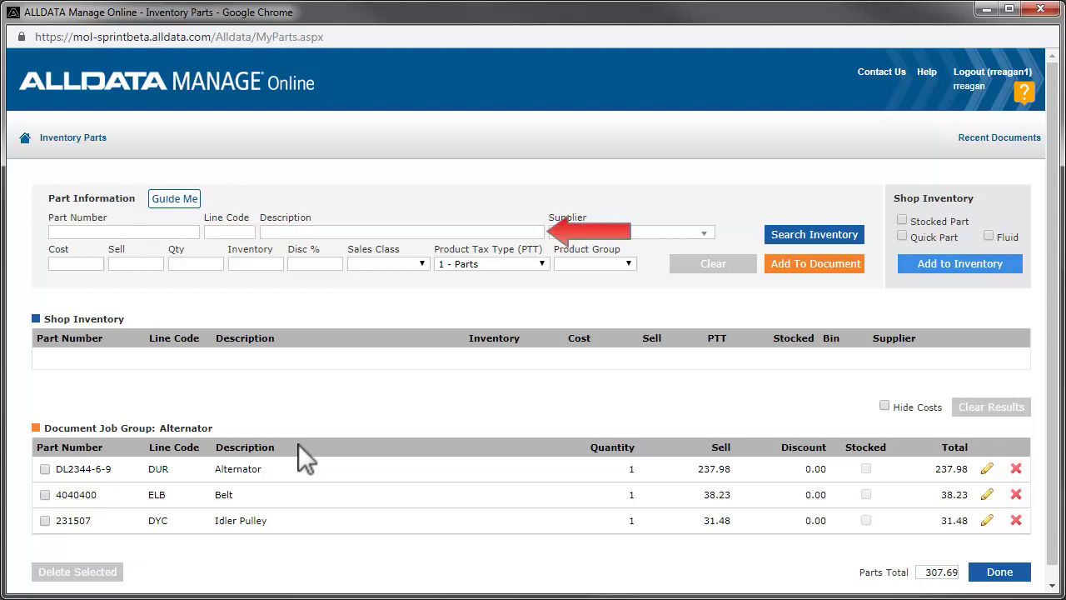
left_click(327, 231)
type("cable")
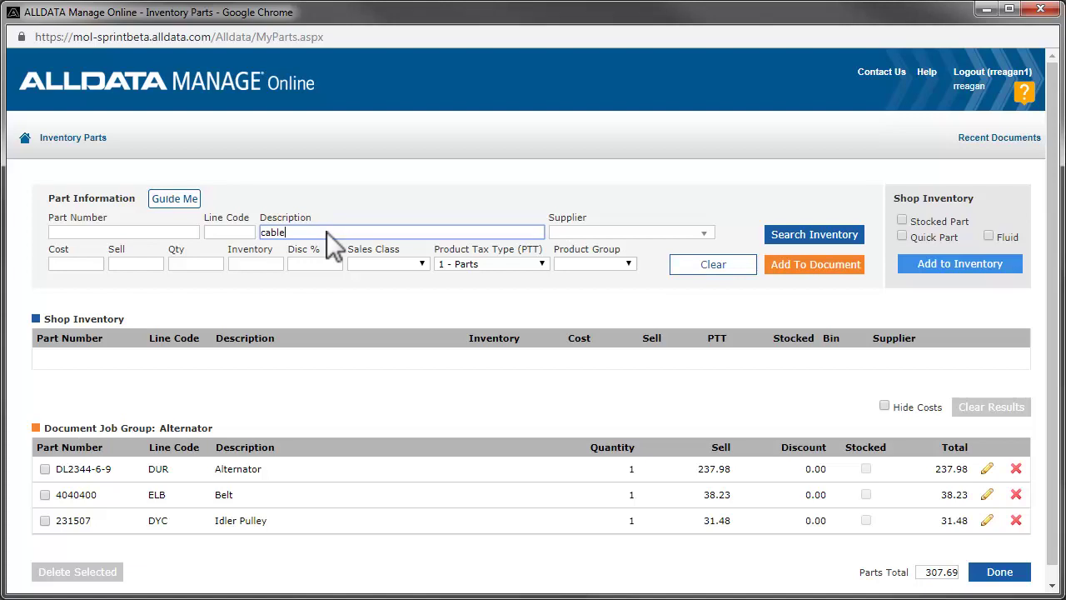
left_click(821, 234)
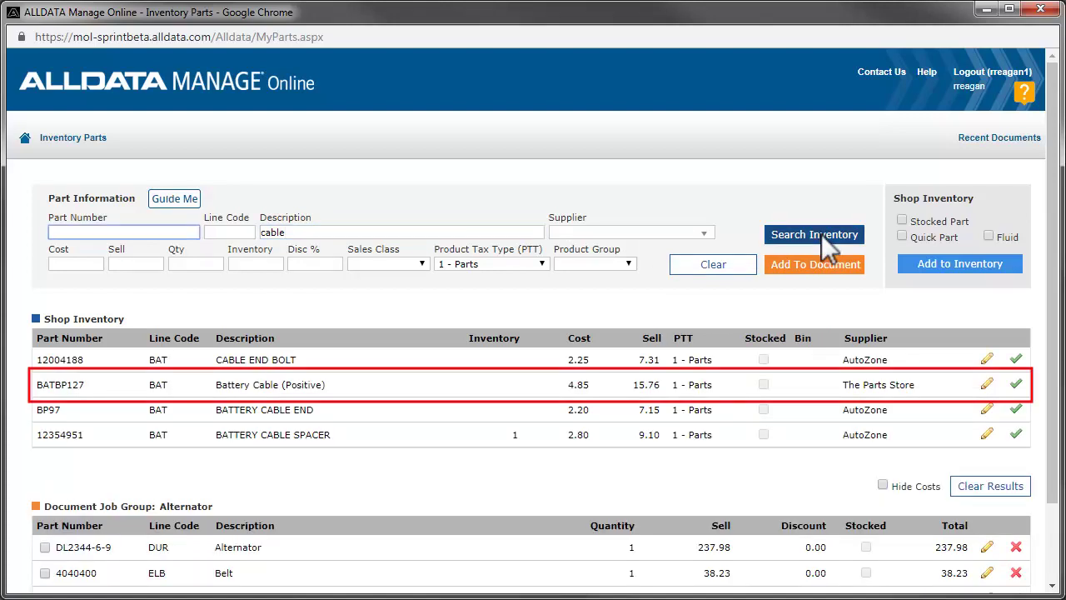
left_click(1016, 384)
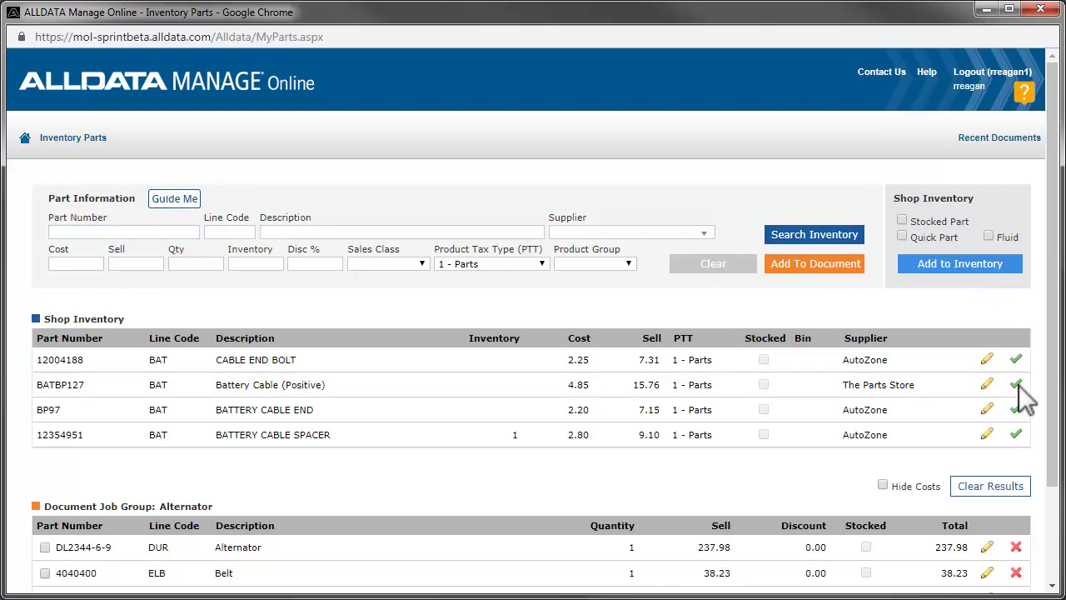
left_click(1055, 533)
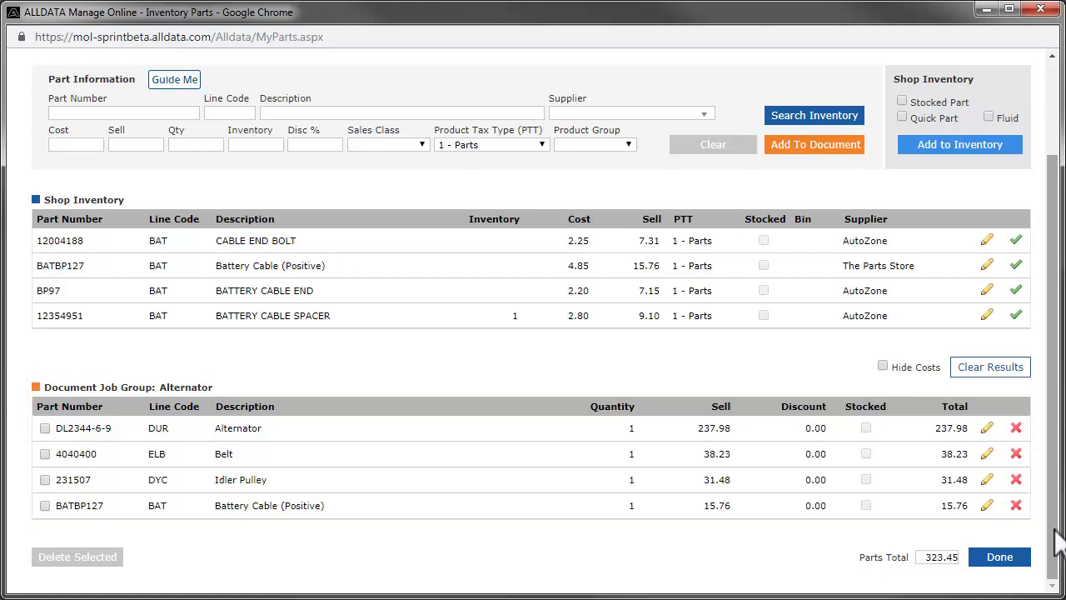
left_click(1004, 562)
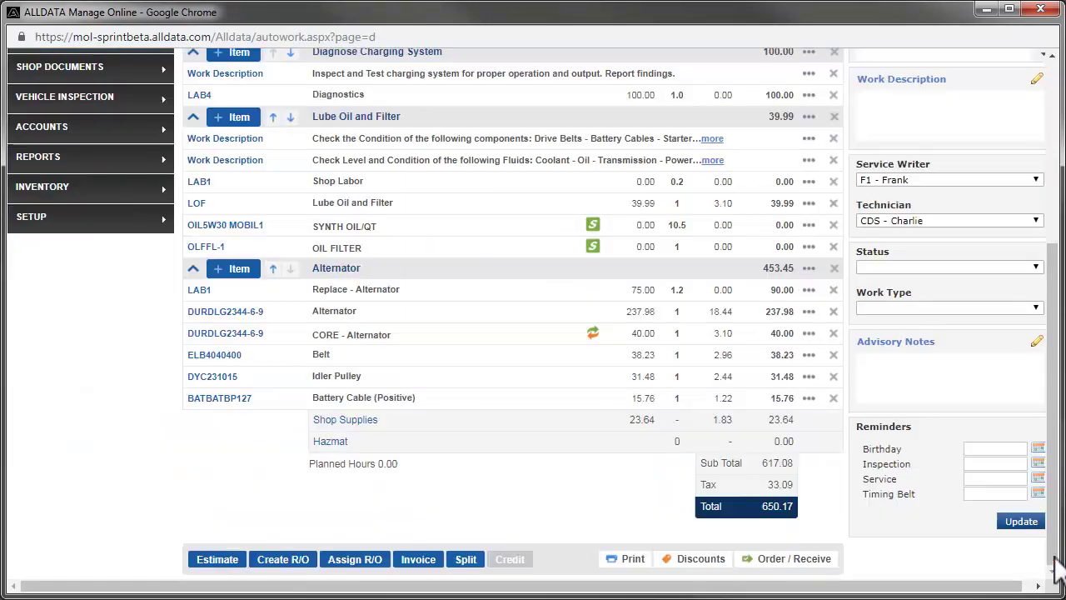
- Create a repair order from the estimate without printing a tech sheet or repair order
left_click(1055, 563)
left_click(287, 559)
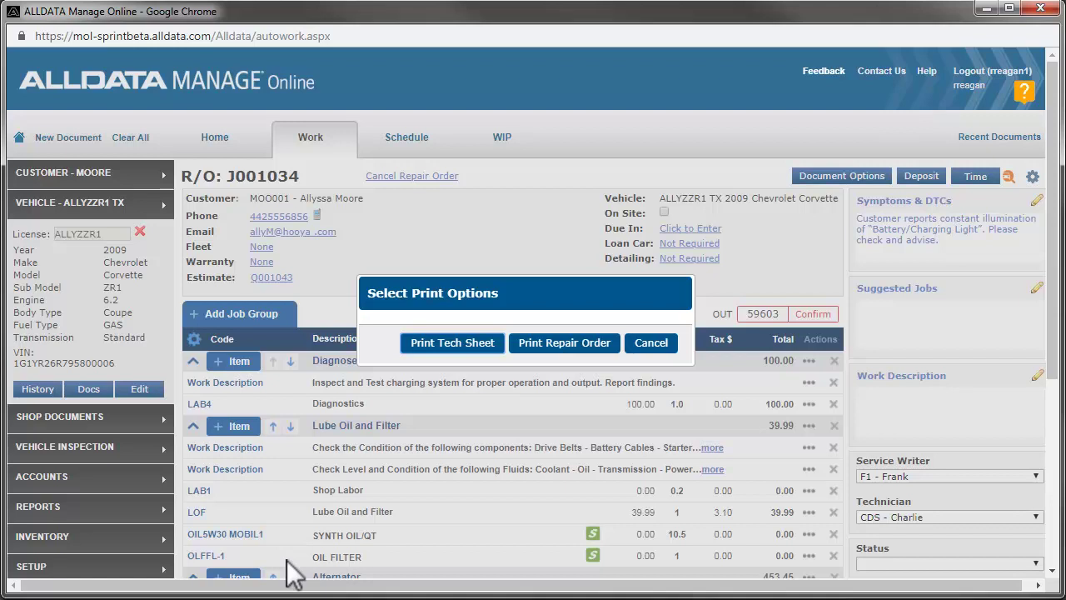
left_click(658, 343)
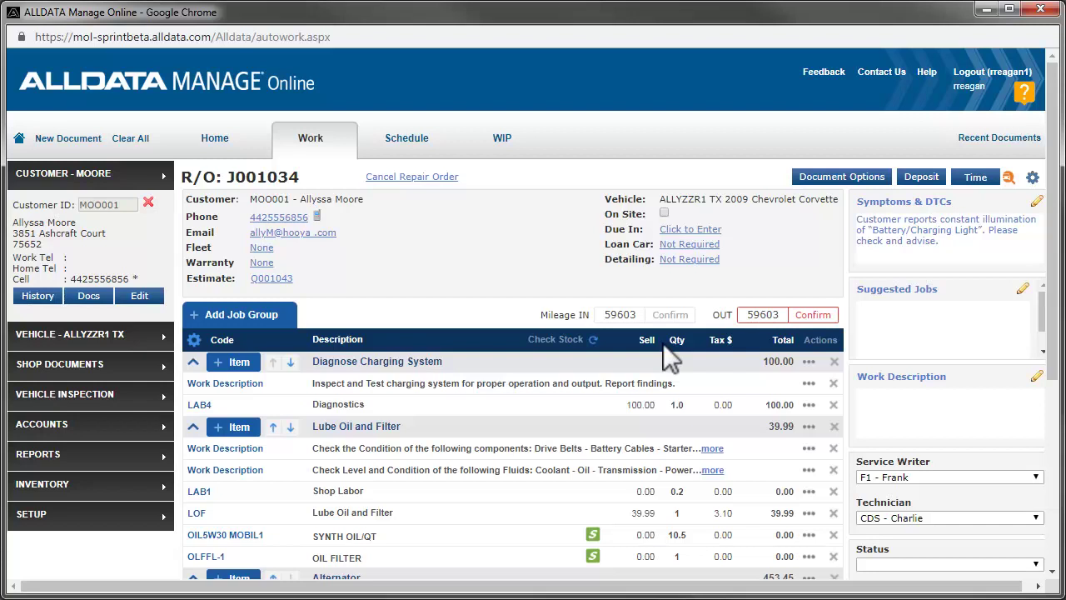
- Start an inventory parts job group and enter part number DO731 with the description Baer Sport Ceramic Brake Pads
left_click(242, 314)
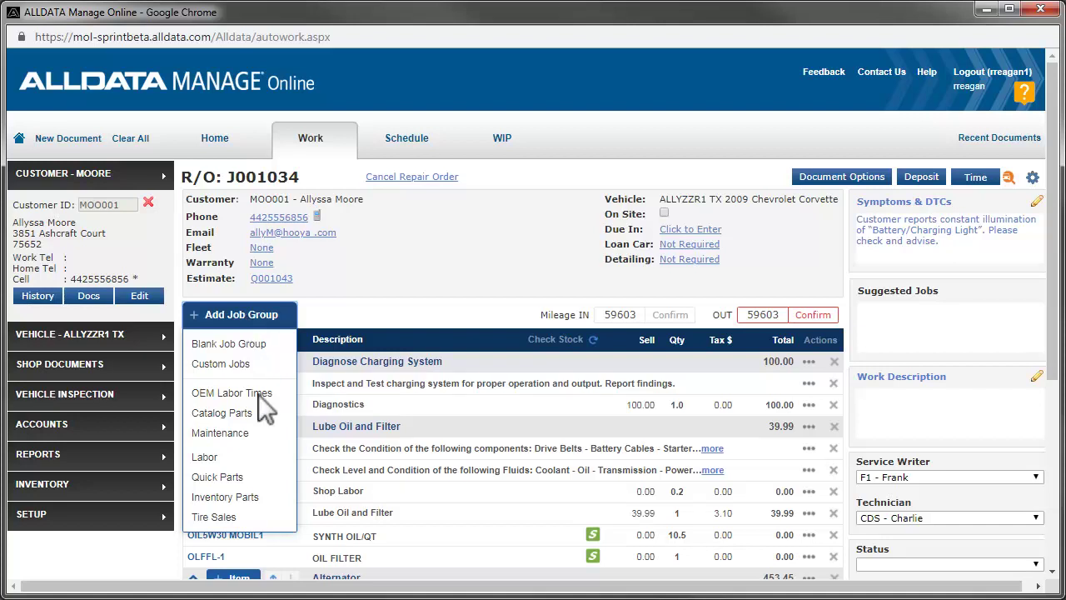
left_click(260, 497)
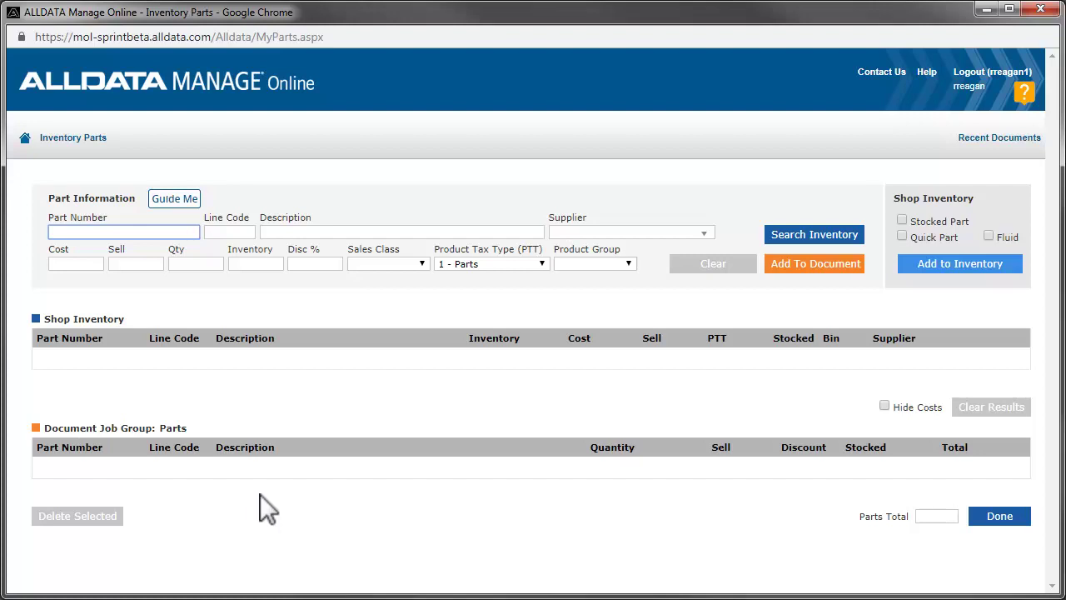
left_click(57, 234)
type("DO731")
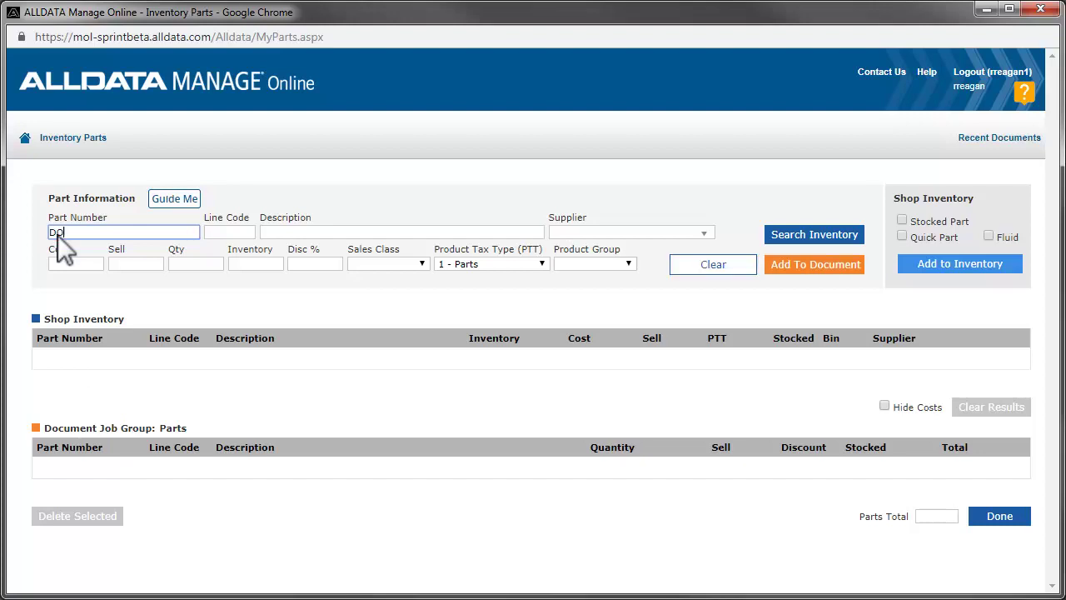
left_click(445, 234)
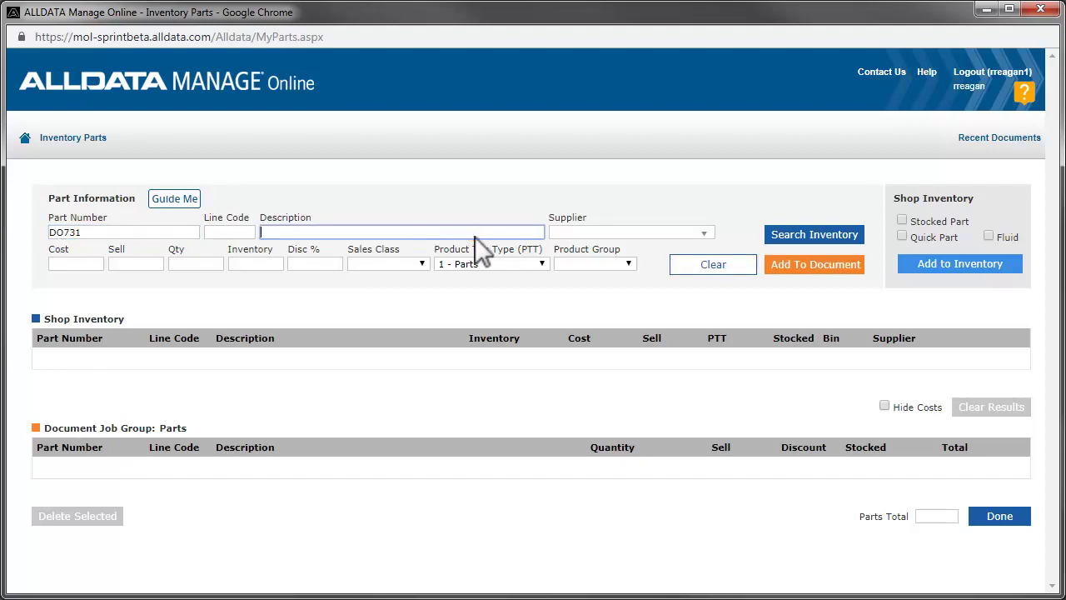
type("Baer Sport Ceramic Brake Pads")
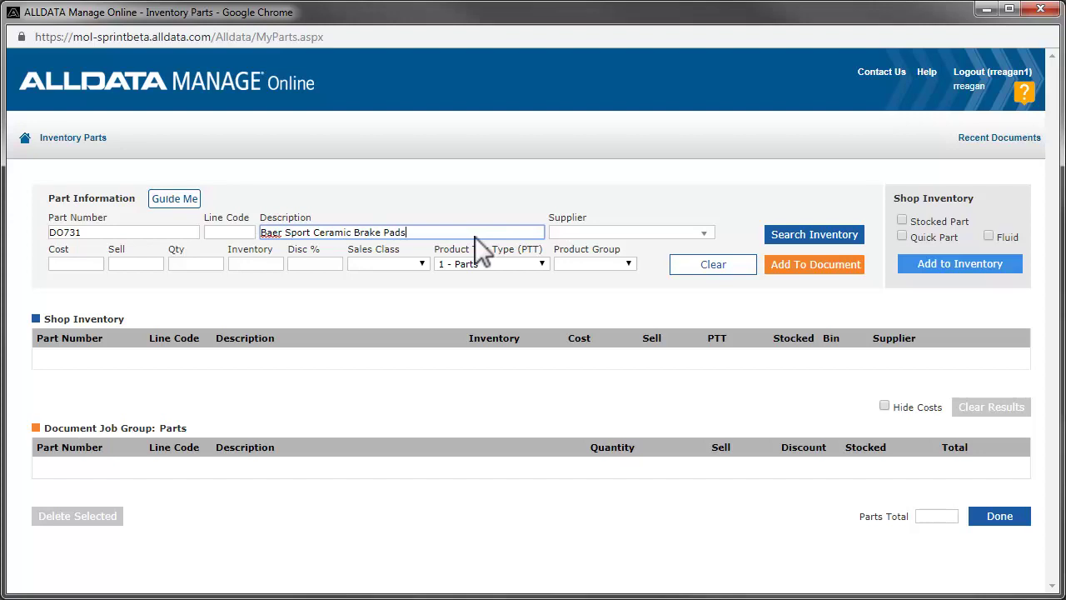
- Set the brake pads' supplier to The Parts Store and their cost to 46.99, and add them to the document
left_click(706, 233)
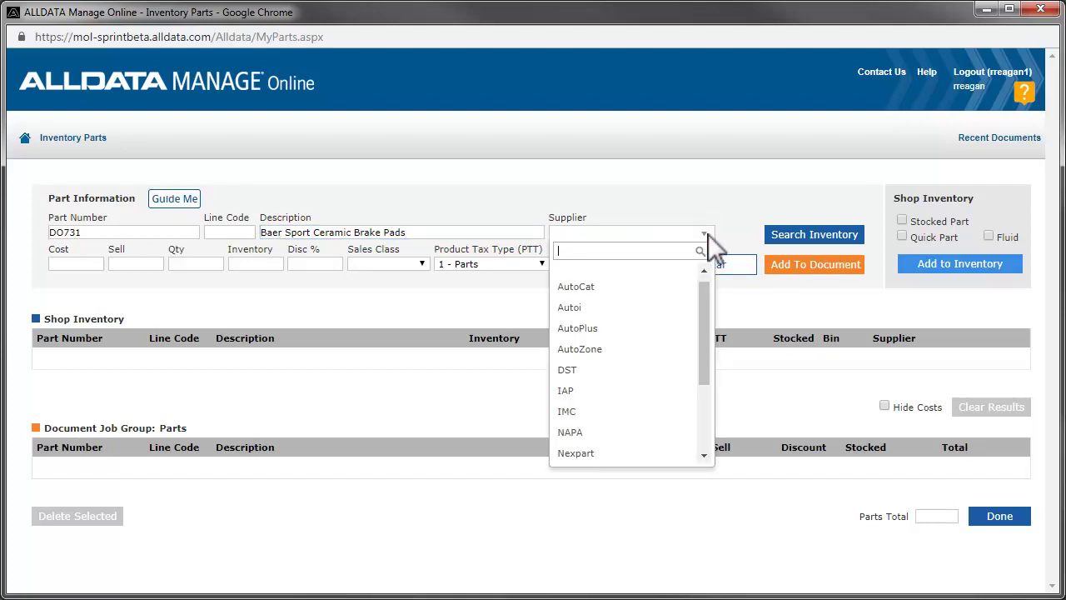
left_click(709, 433)
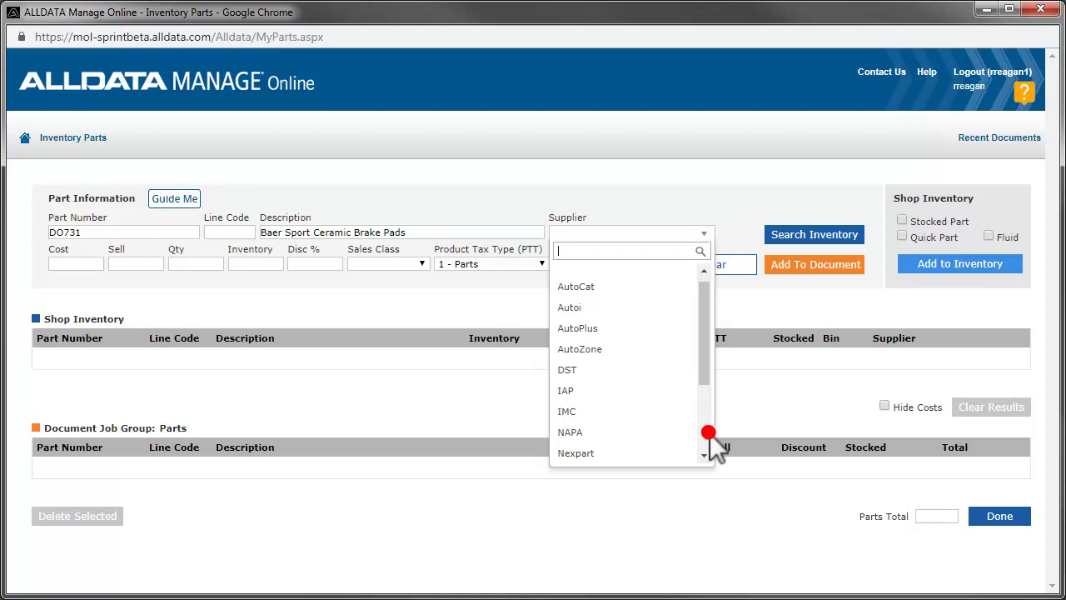
left_click(669, 390)
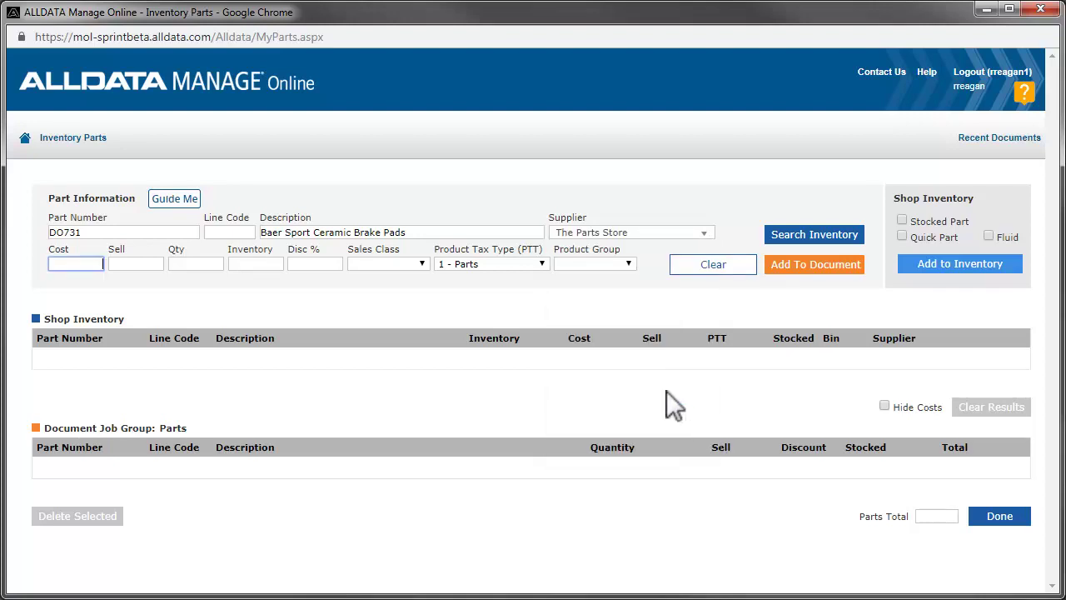
left_click(57, 263)
type("46.99")
left_click(829, 266)
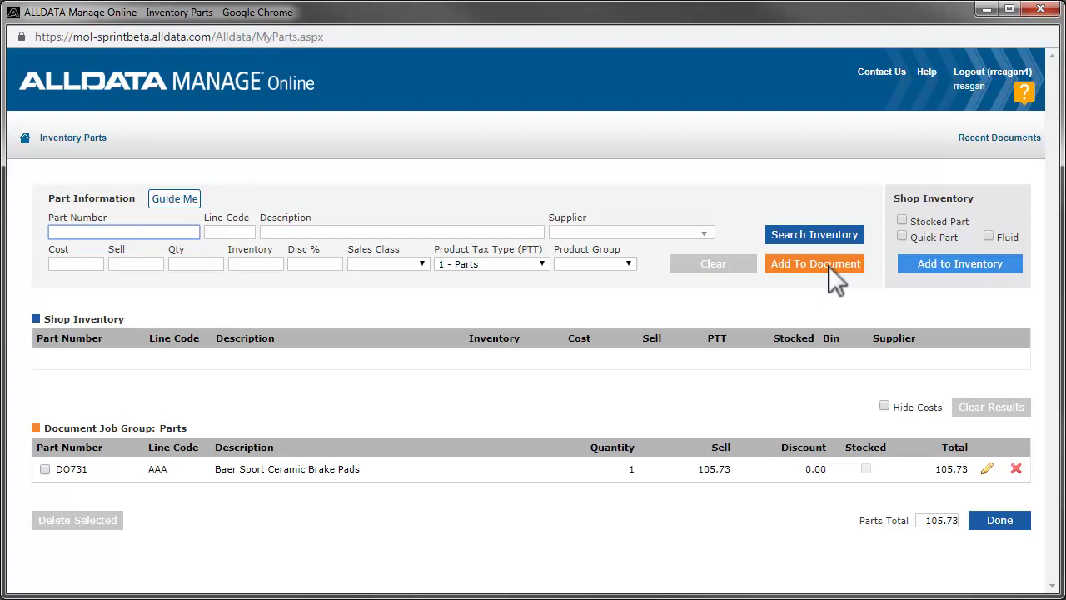
- Enter a second part with part number 55043-020 and the description Baer Sport Brake Rotors
left_click(53, 233)
type("55")
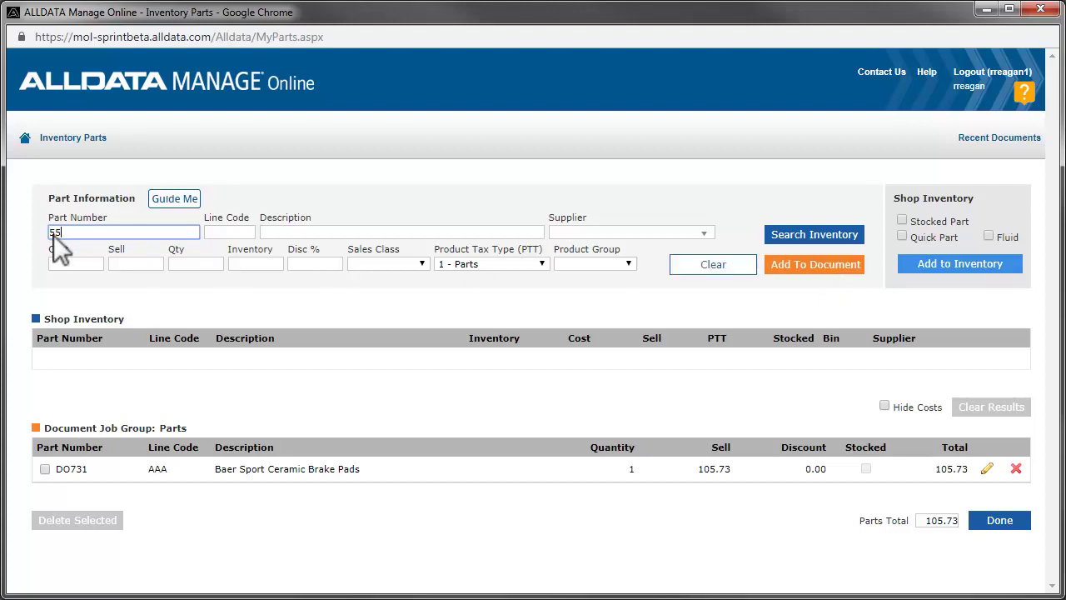
type("043-020")
left_click(466, 232)
type("Baer Sport Brake Rotors")
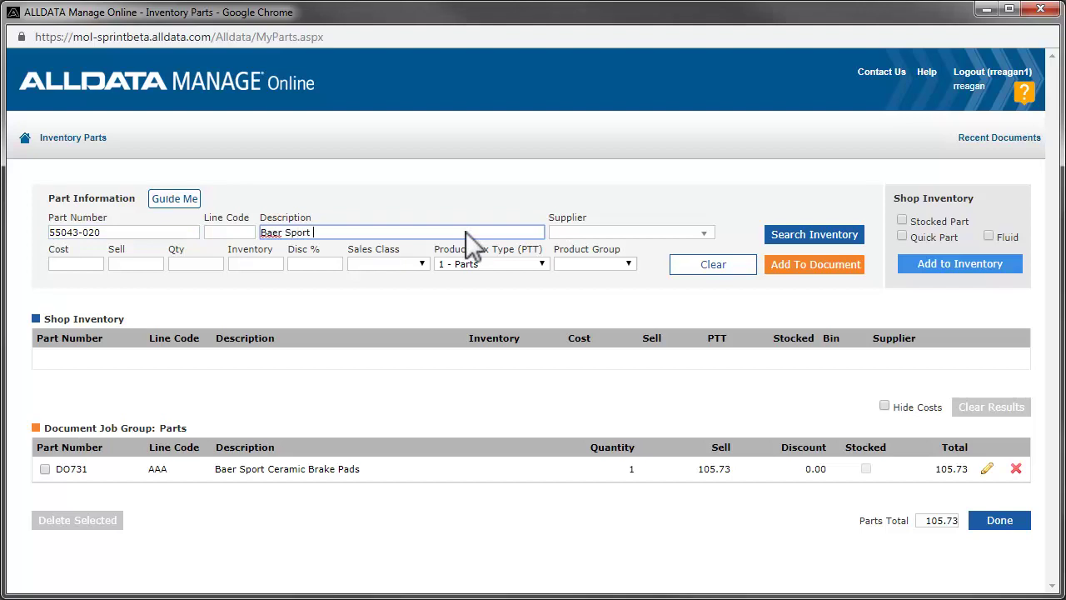
- Set the rotors' supplier to The Parts Store, cost to 176.22 and quantity to 2, then add them to the document and finish parts entry
left_click(708, 237)
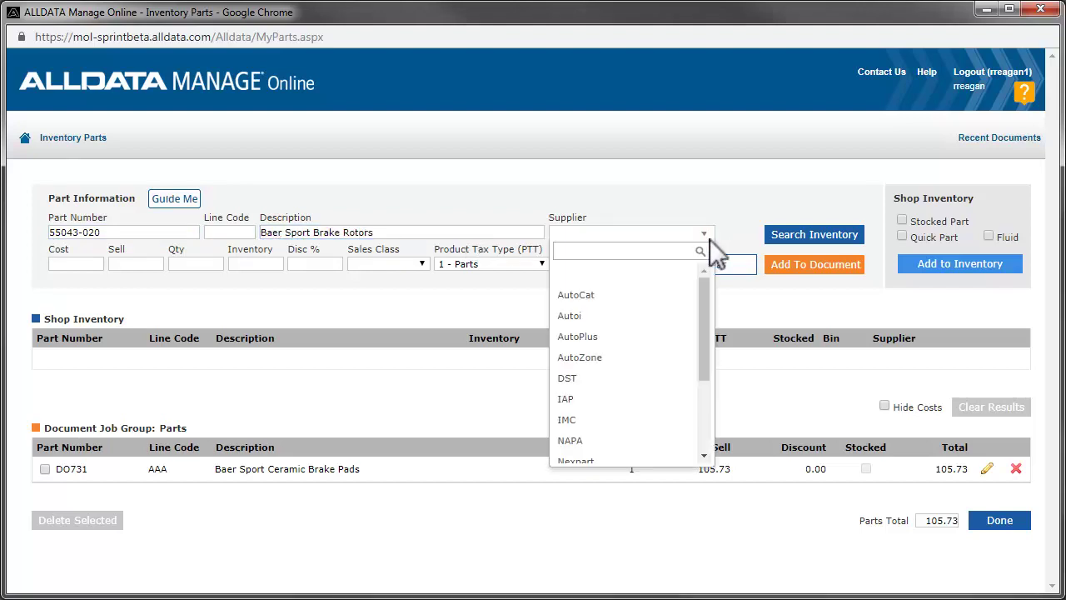
left_click(707, 411)
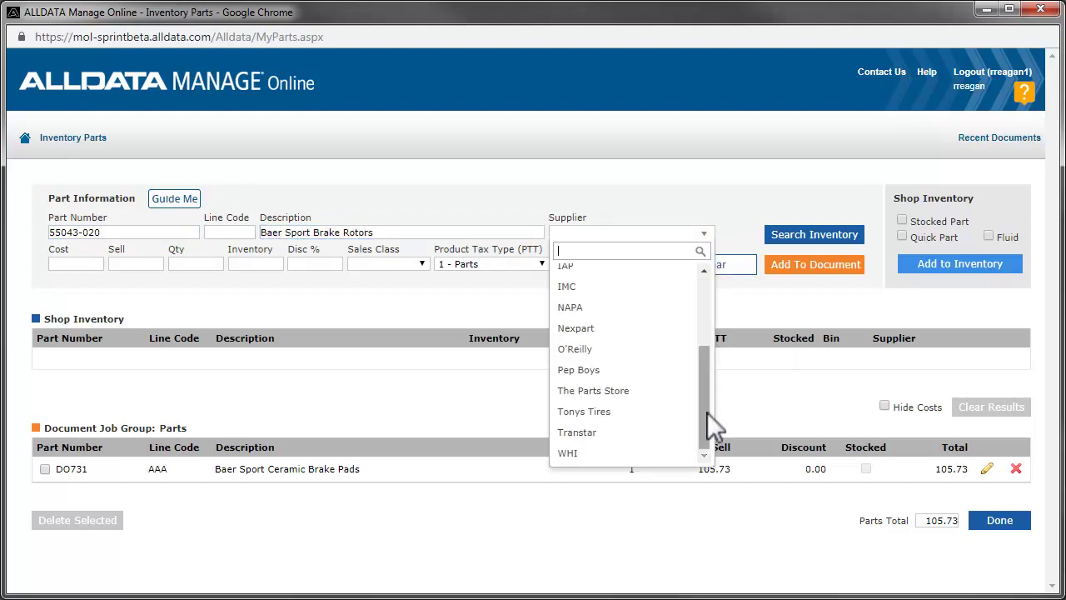
left_click(655, 391)
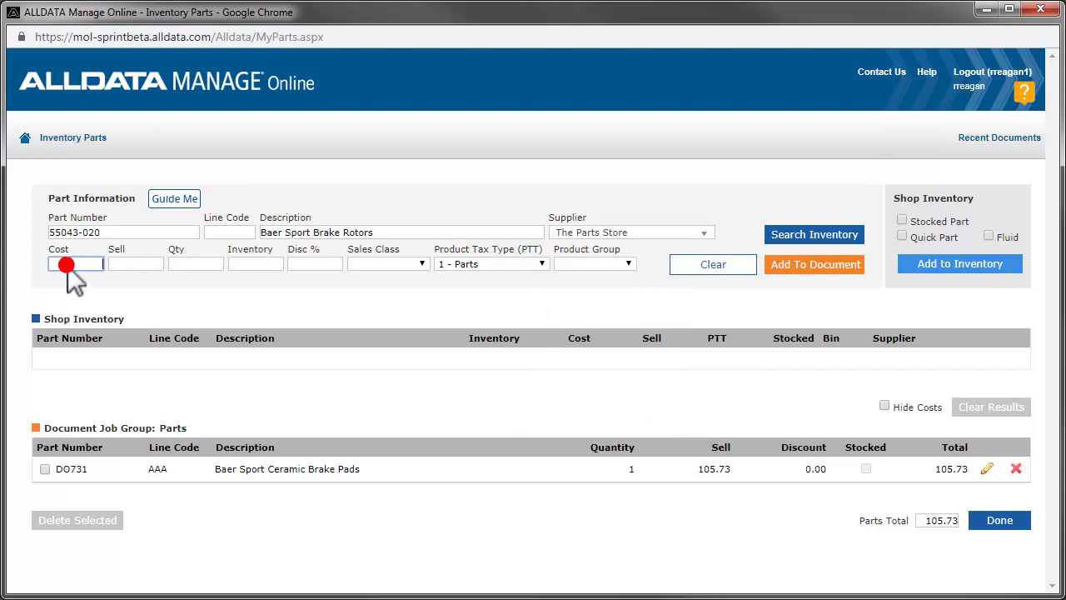
type("176.22")
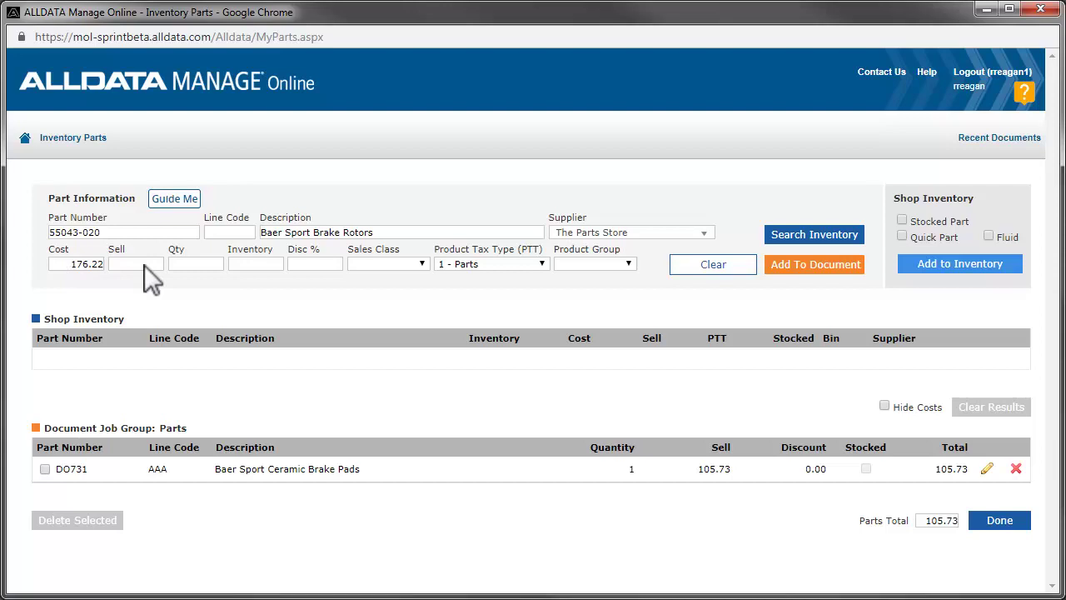
left_click(205, 263)
type("2")
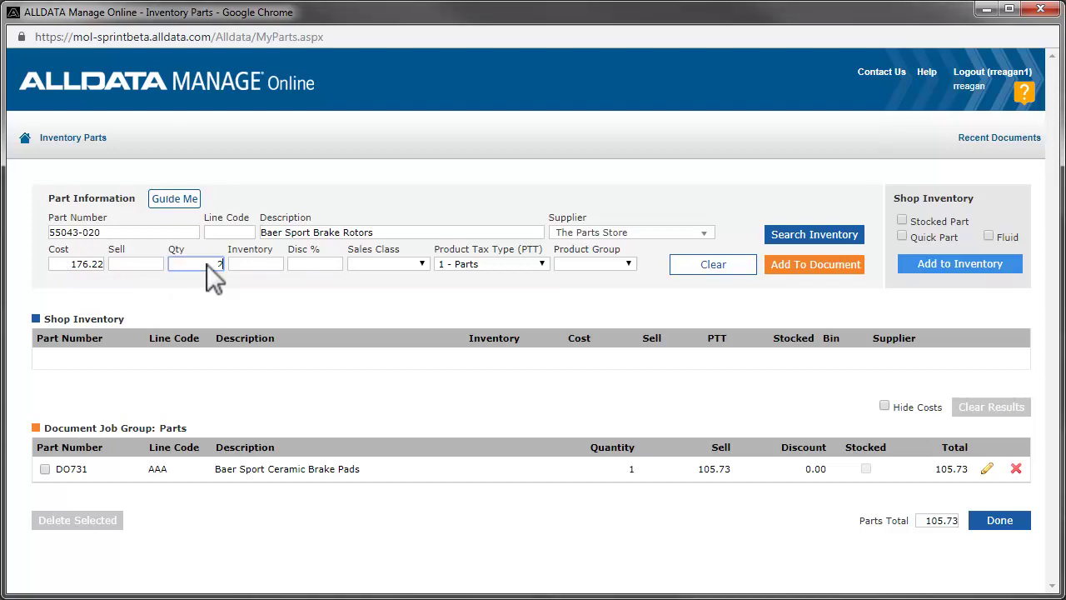
left_click(794, 264)
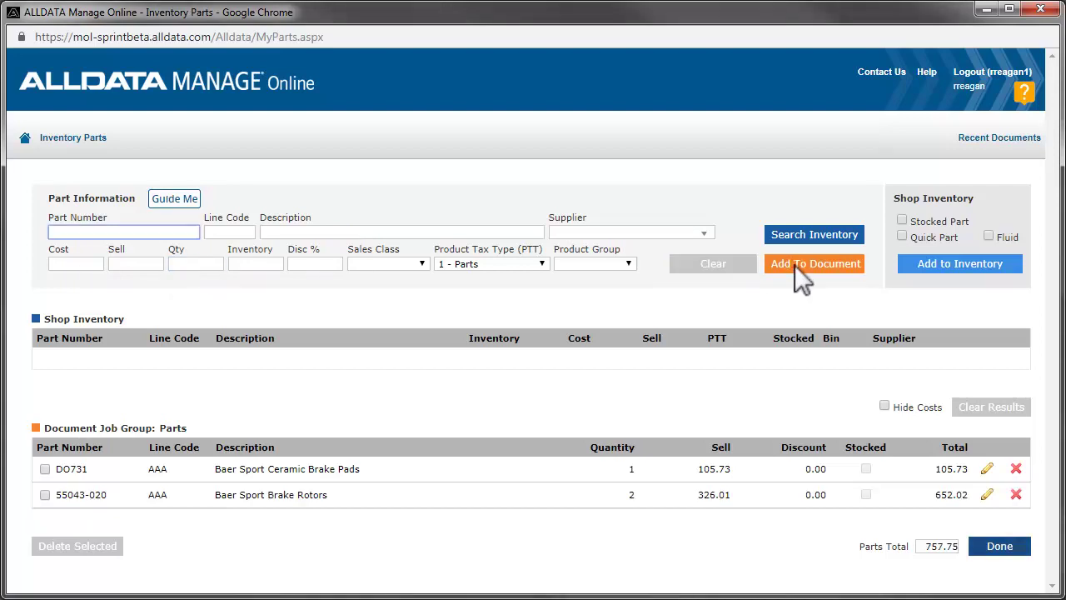
left_click(1001, 547)
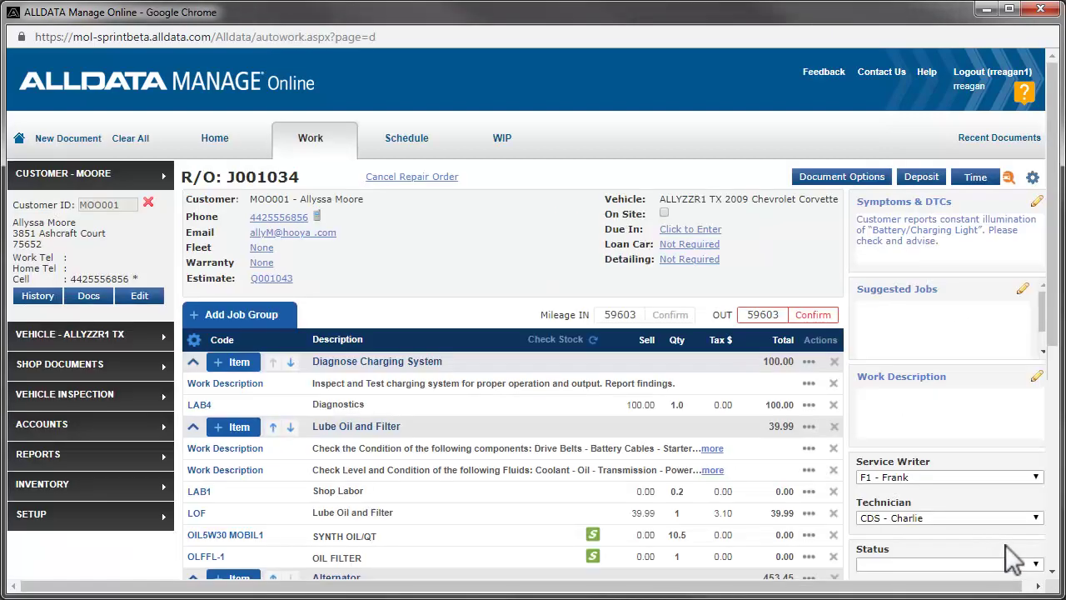
- Add the fluid BRAKE FLUID DOT4/ OZ. from the quick parts to the Parts job group
left_click(1054, 554)
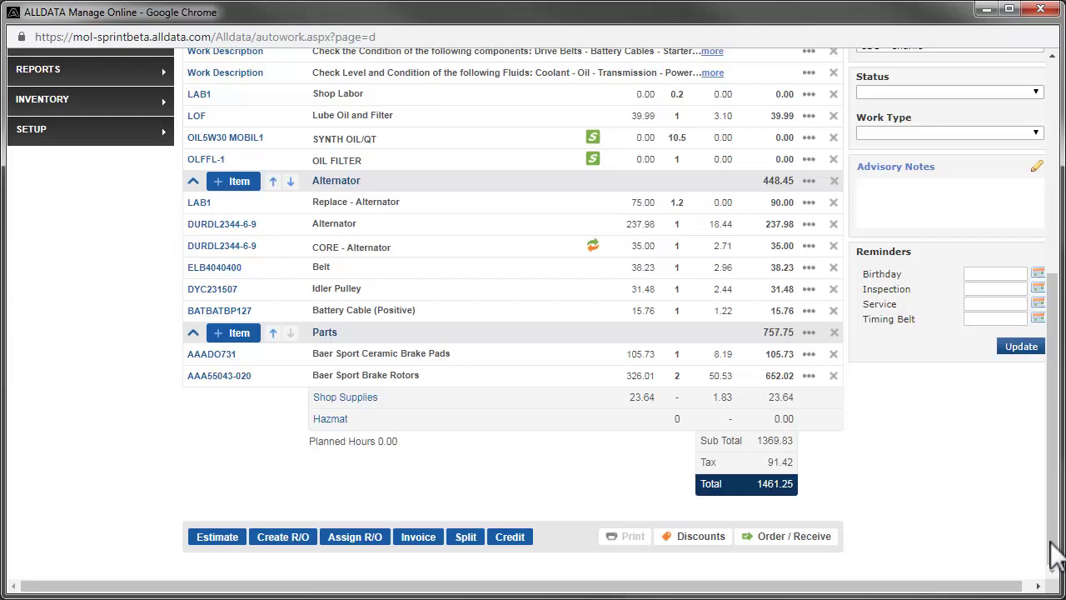
left_click(239, 332)
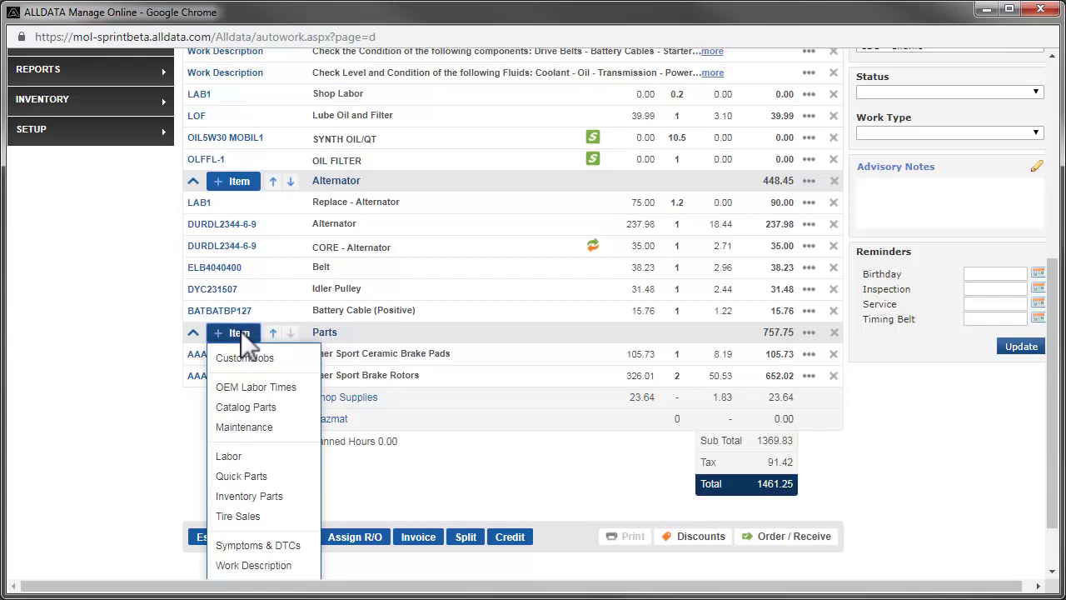
left_click(297, 475)
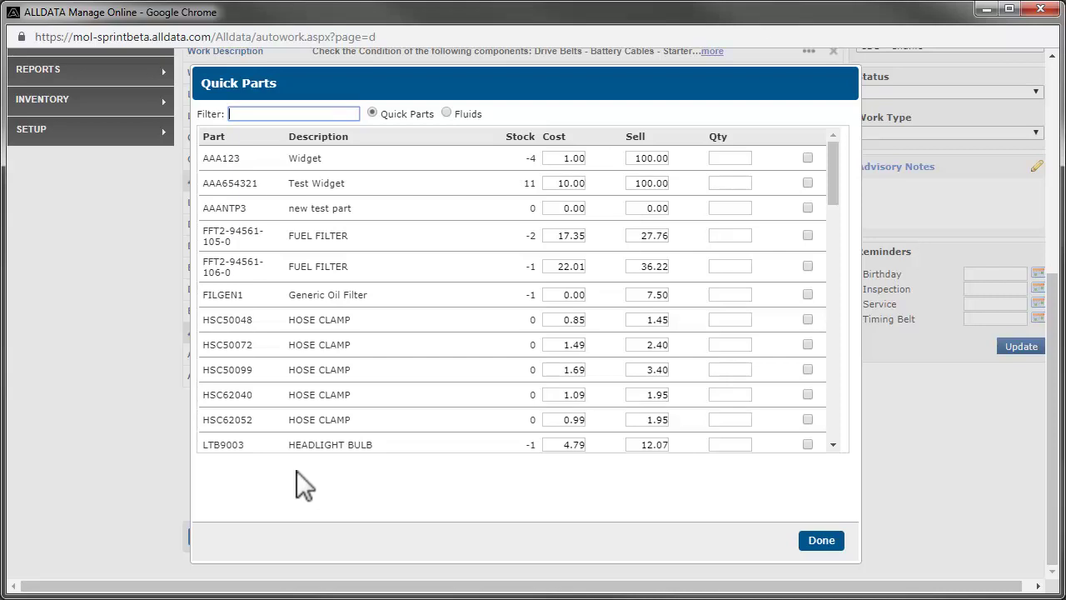
left_click(446, 113)
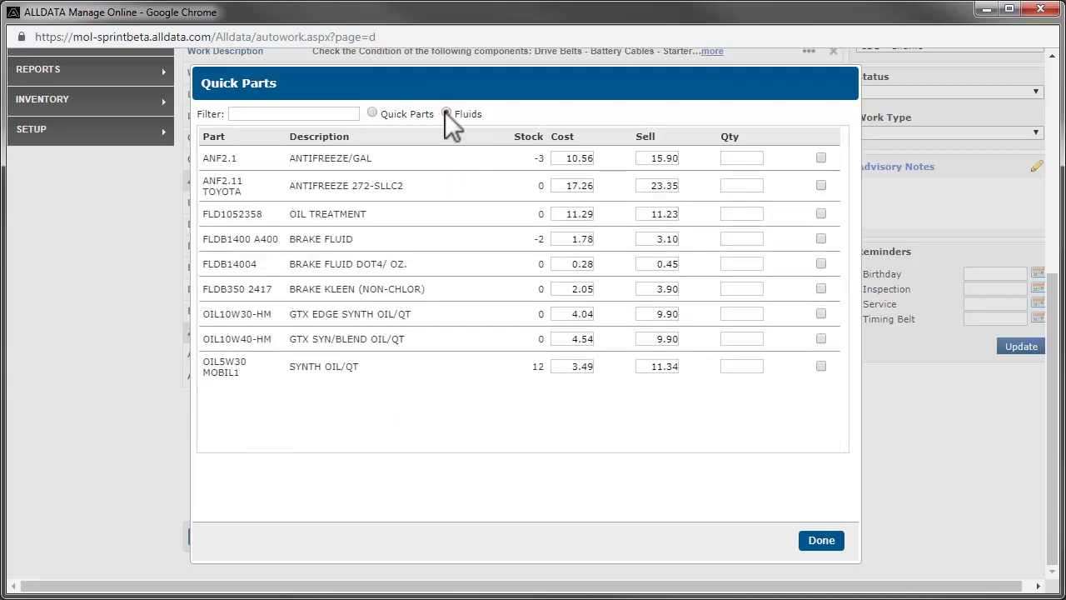
left_click(820, 263)
left_click(821, 541)
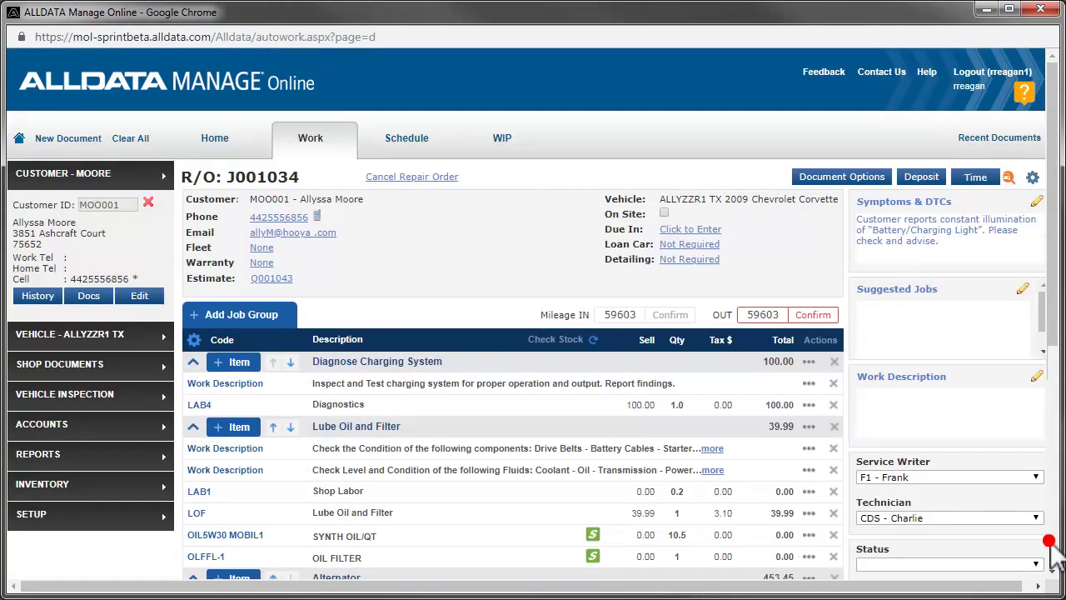
- Search the OEM labor times for "brakes" from the Parts job group and open the Brake Pad entry
left_click(1051, 545)
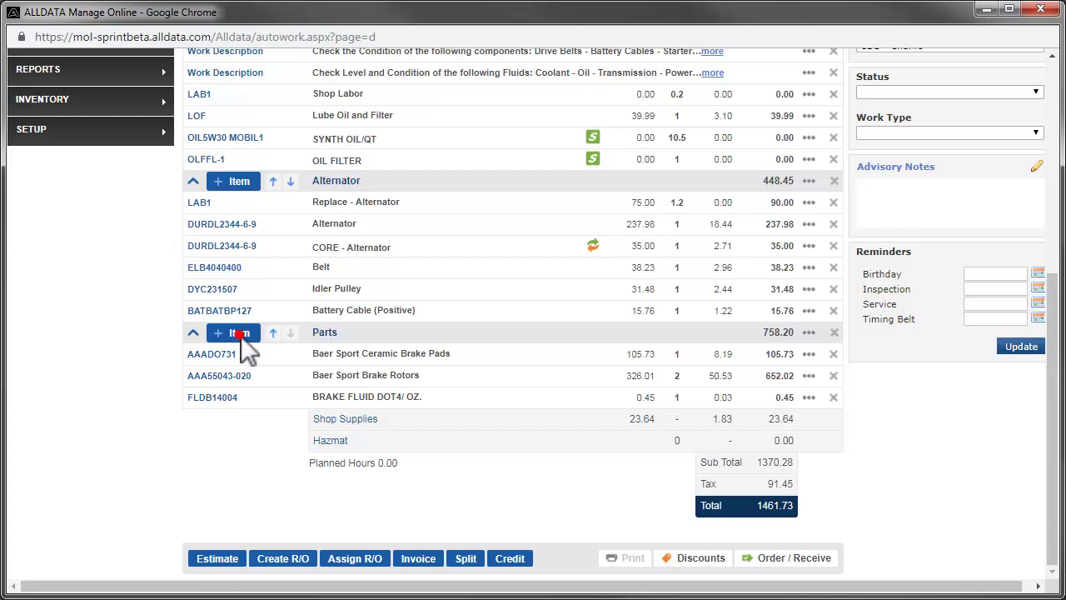
left_click(239, 333)
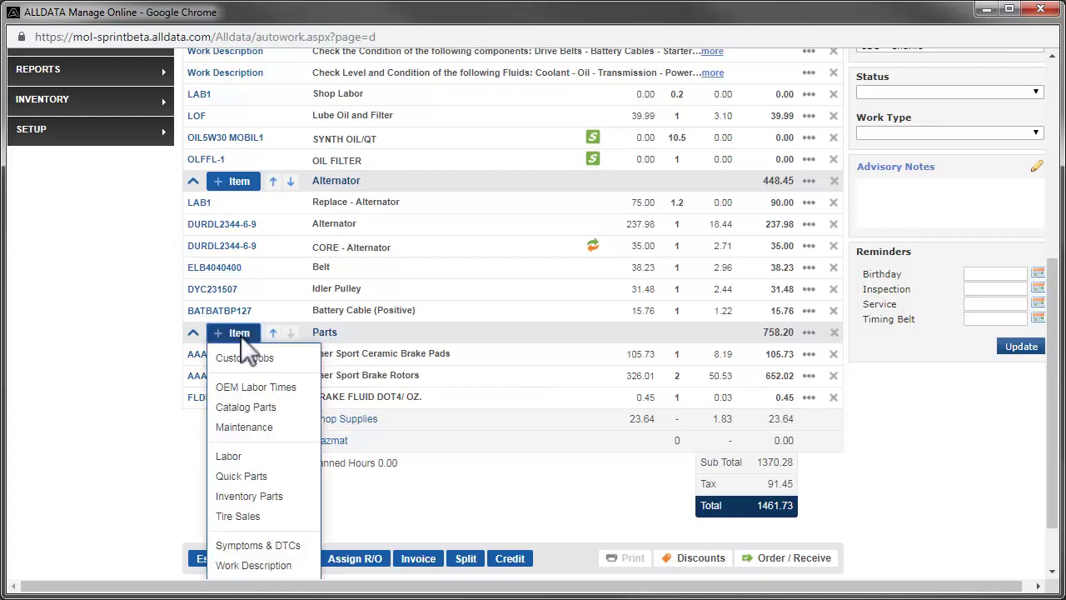
left_click(267, 387)
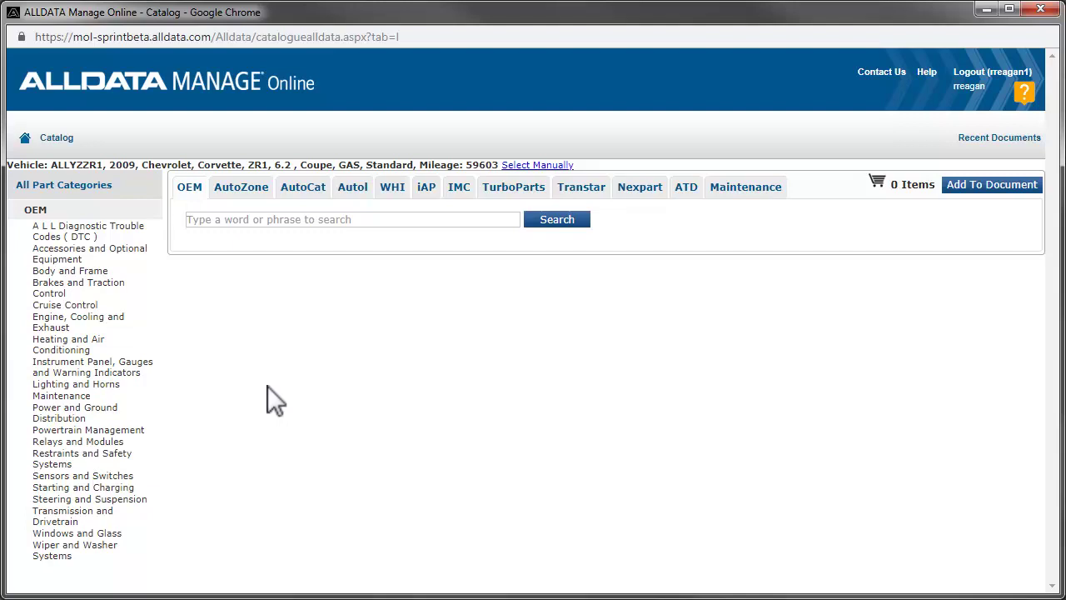
left_click(238, 221)
type("brakes")
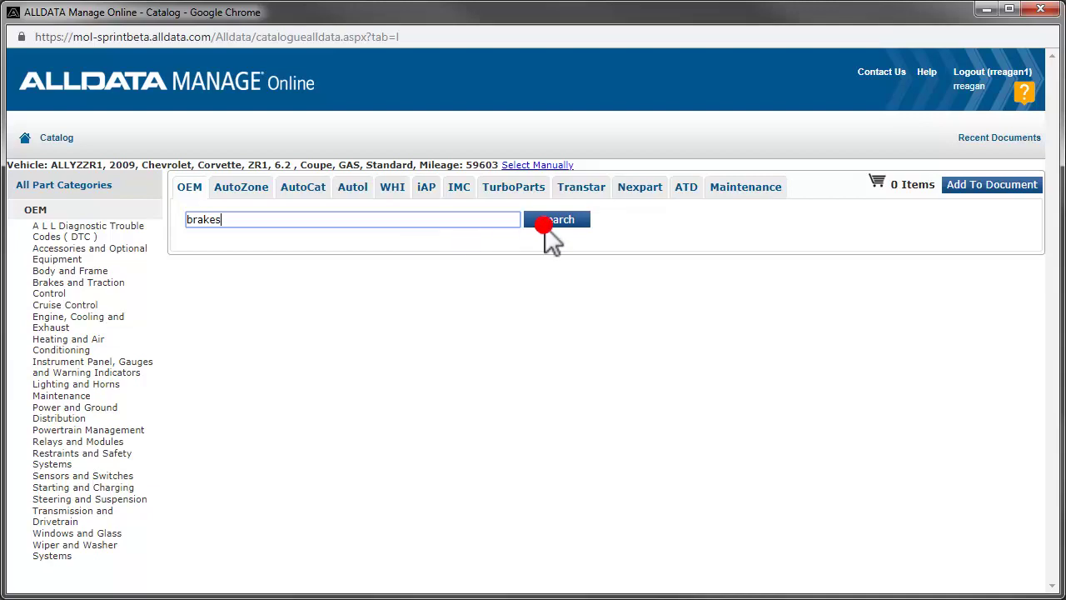
left_click(544, 223)
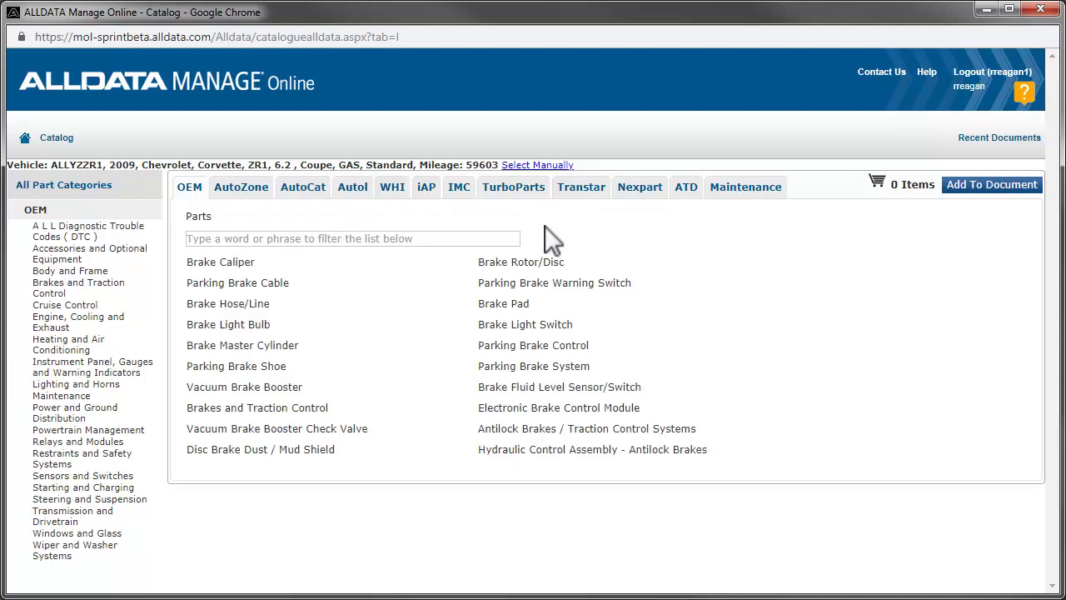
left_click(510, 303)
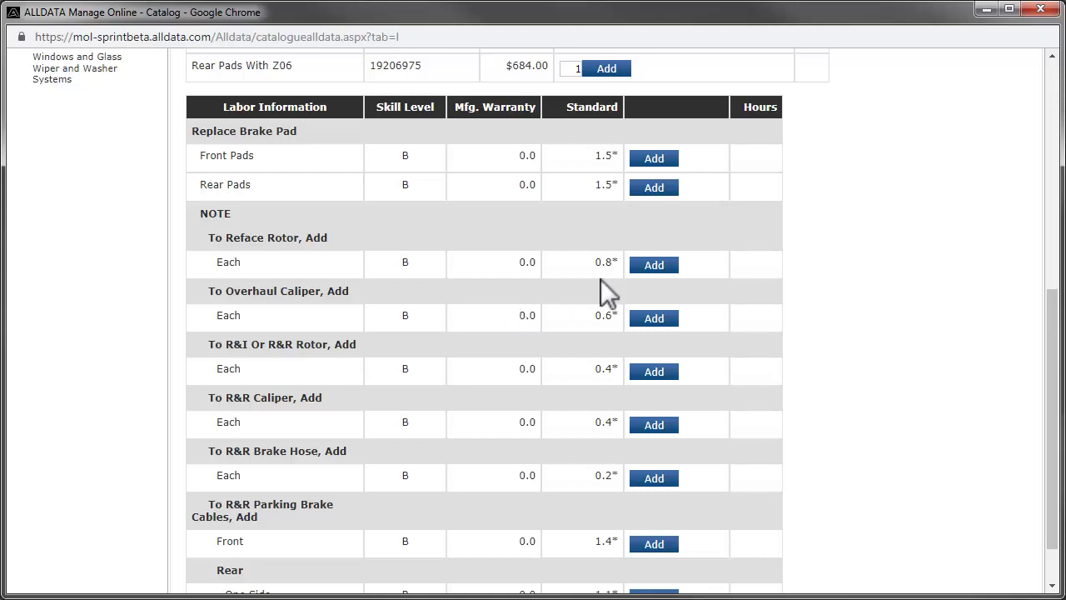
- Add the front pad replacement labor and two units of the R&I or R&R rotor labor to the document
left_click(653, 159)
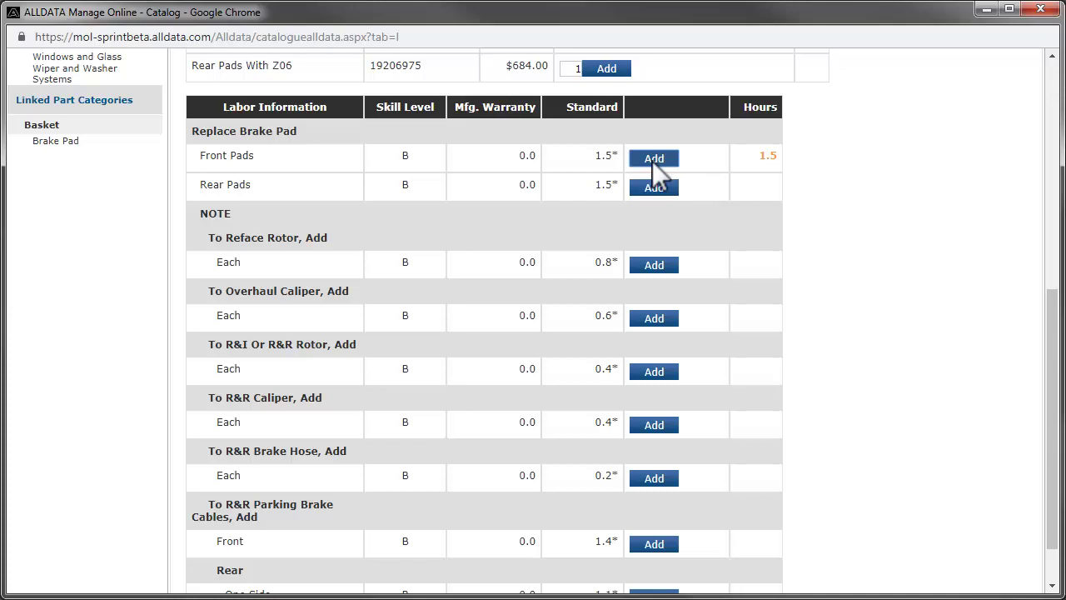
left_click(654, 371)
left_click(656, 371)
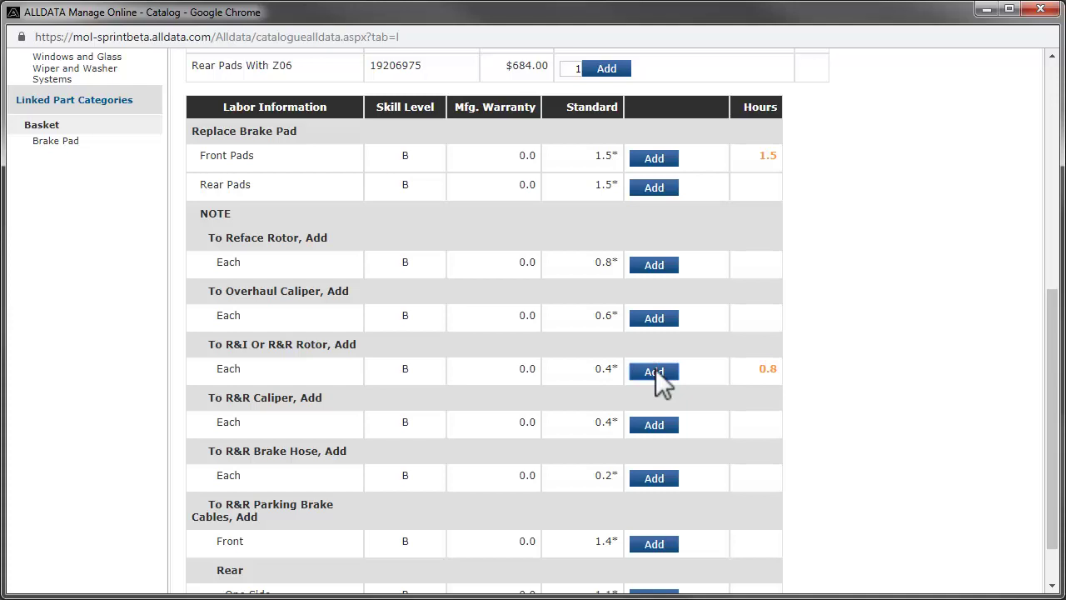
left_click(1054, 71)
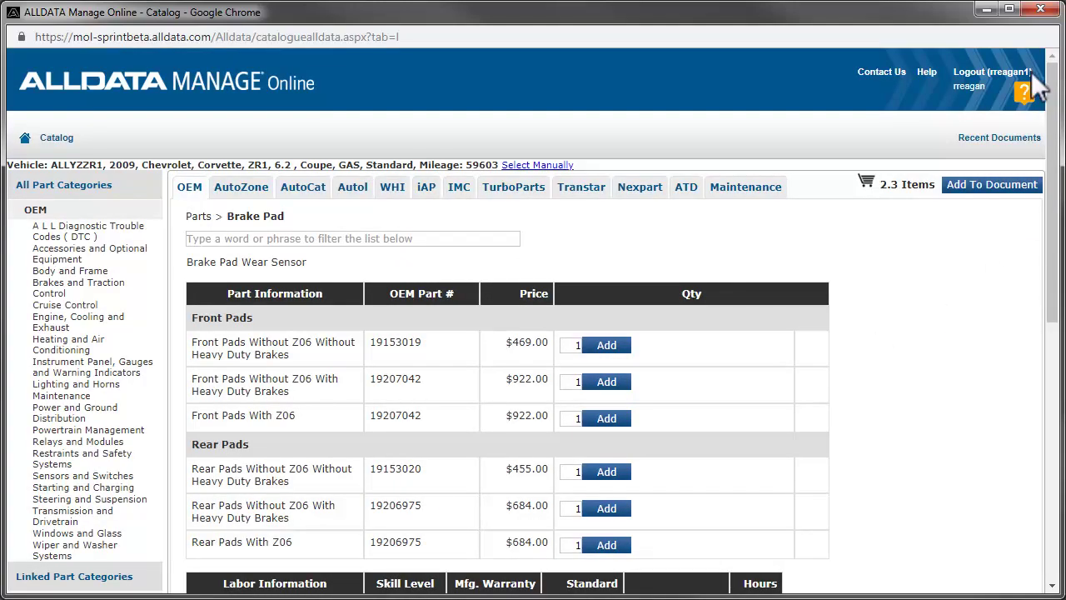
left_click(992, 185)
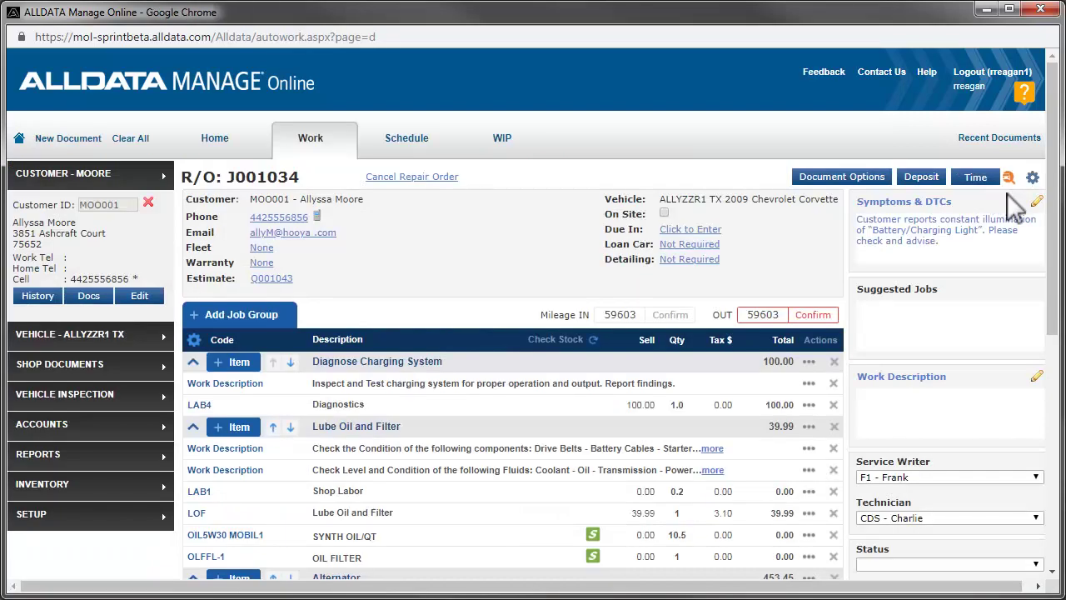
- Update the repair order and generate its printable repair order report
left_click(1054, 556)
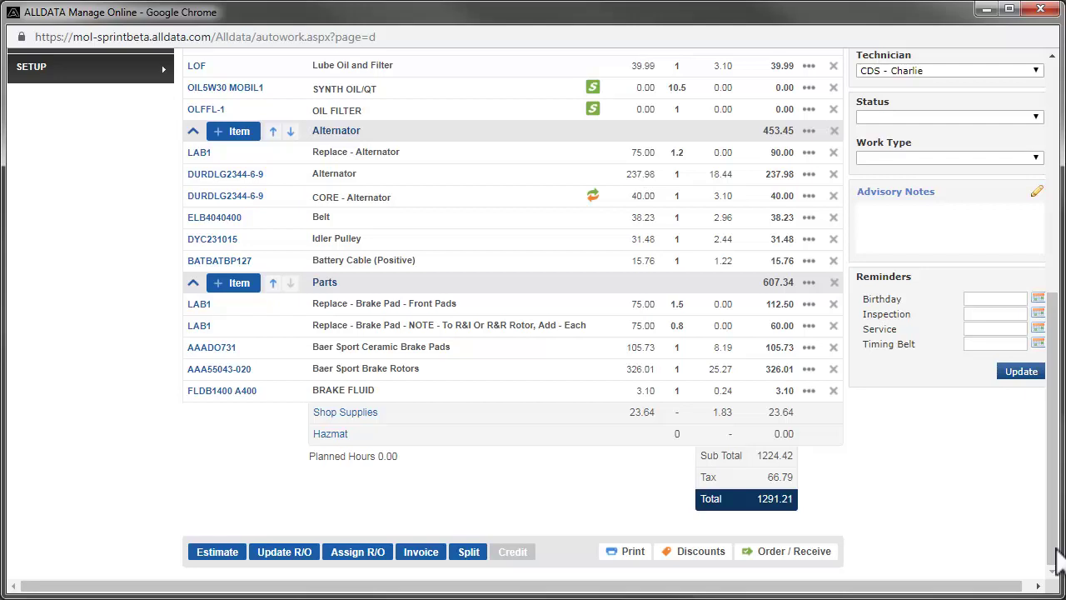
left_click(291, 553)
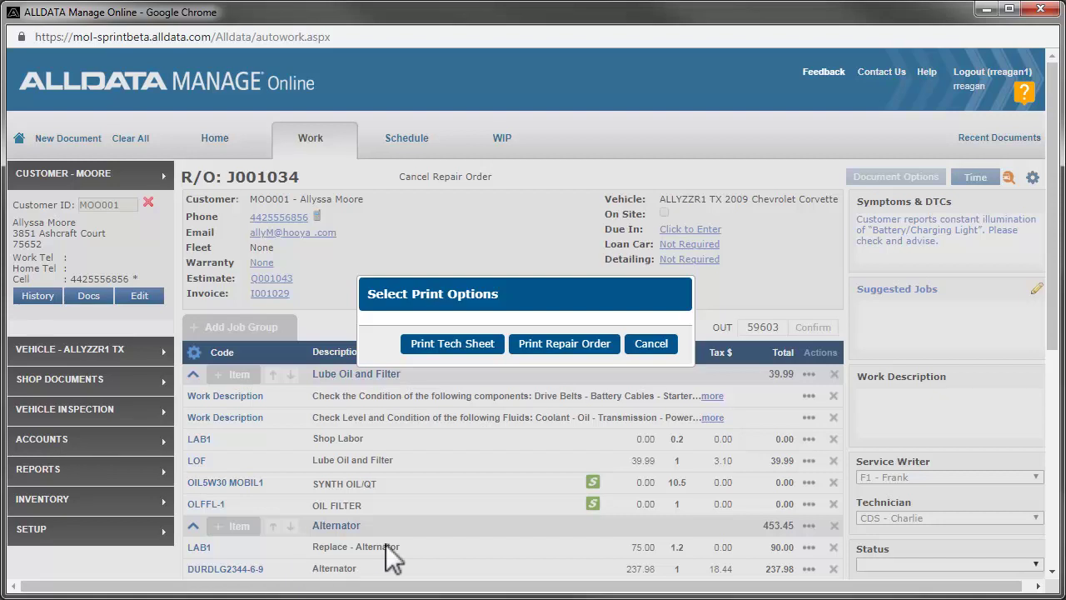
left_click(549, 345)
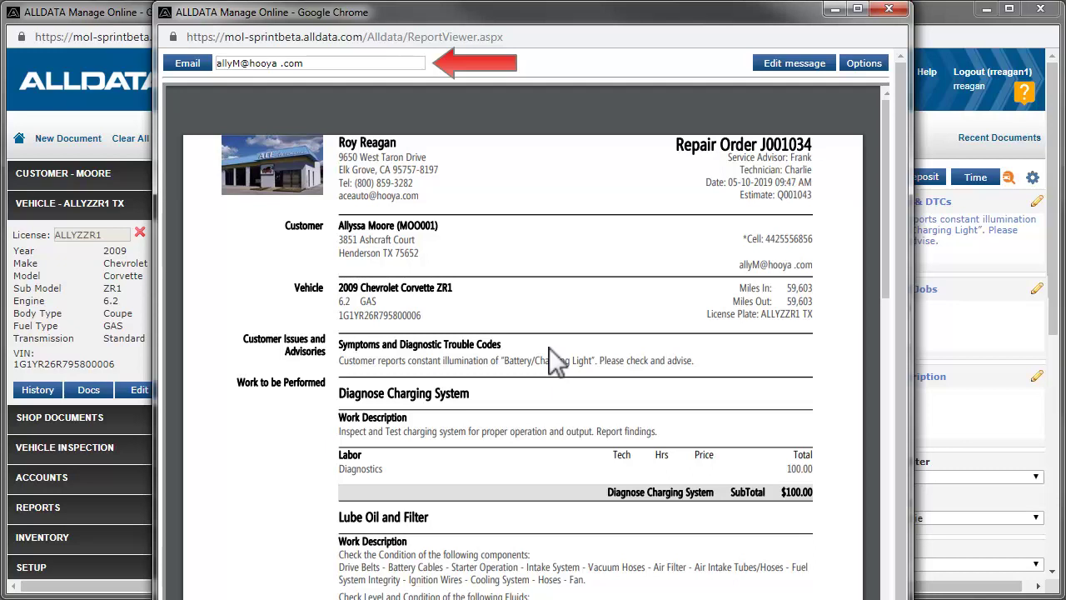
- Email the repair order report to the customer's address on file and close the report
left_click(190, 67)
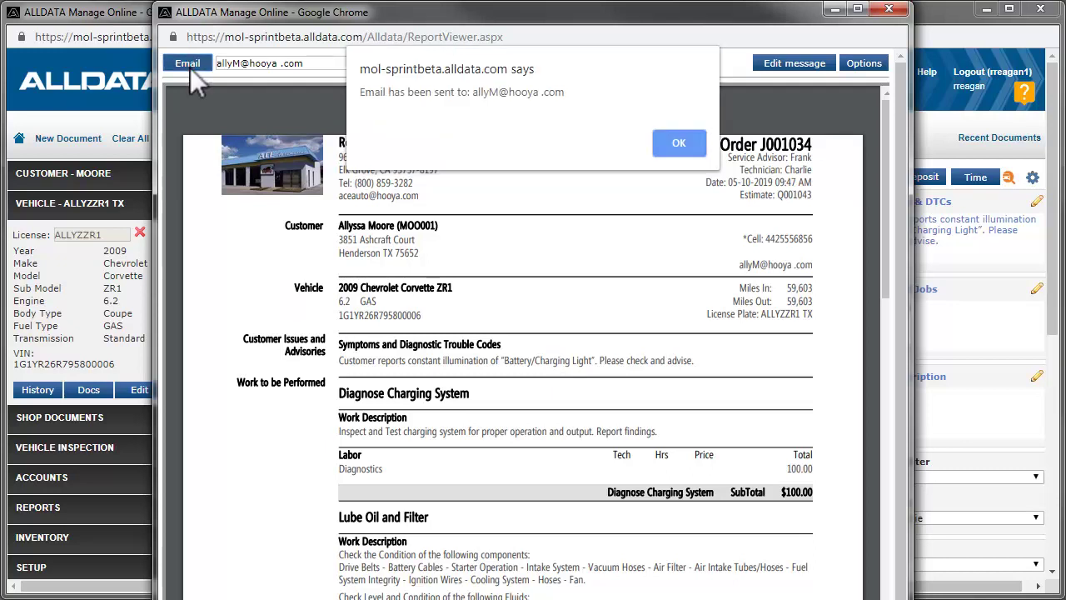
left_click(676, 143)
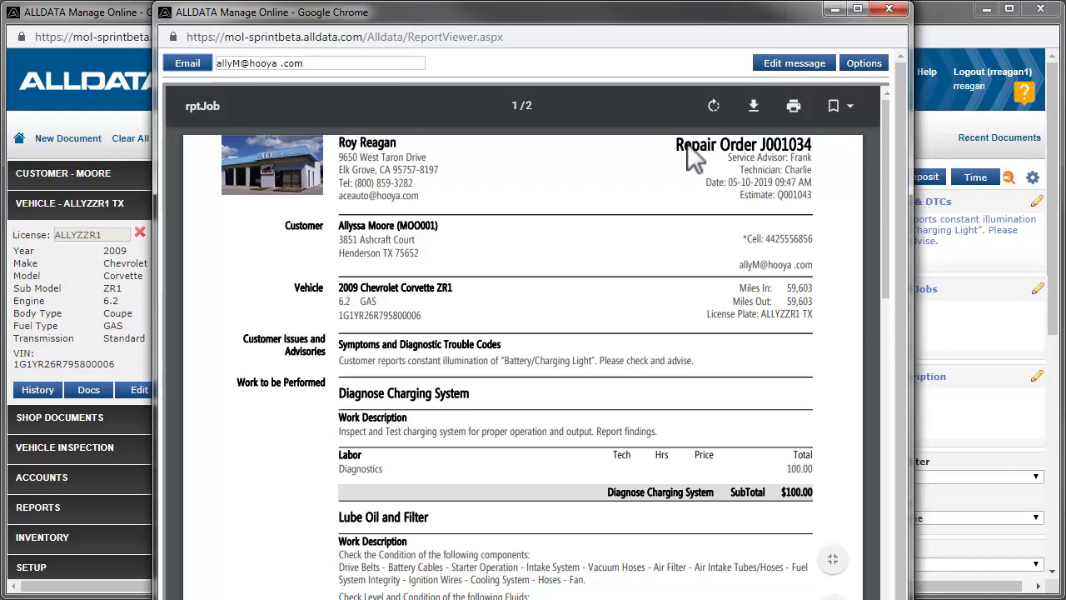
left_click(889, 9)
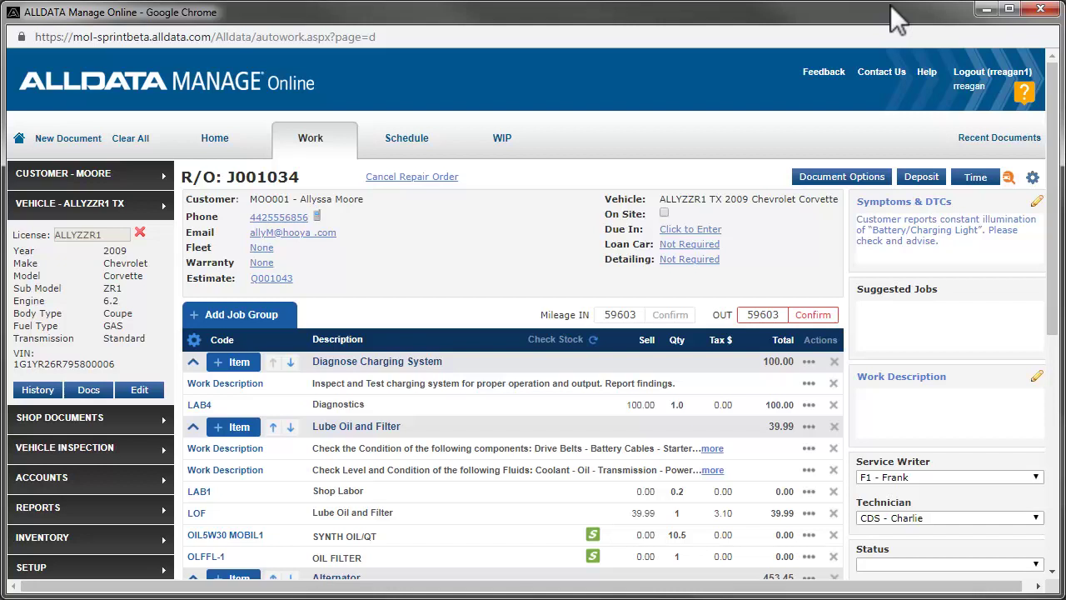
- Send the customer the predefined Ready for Pickup text message
left_click(318, 215)
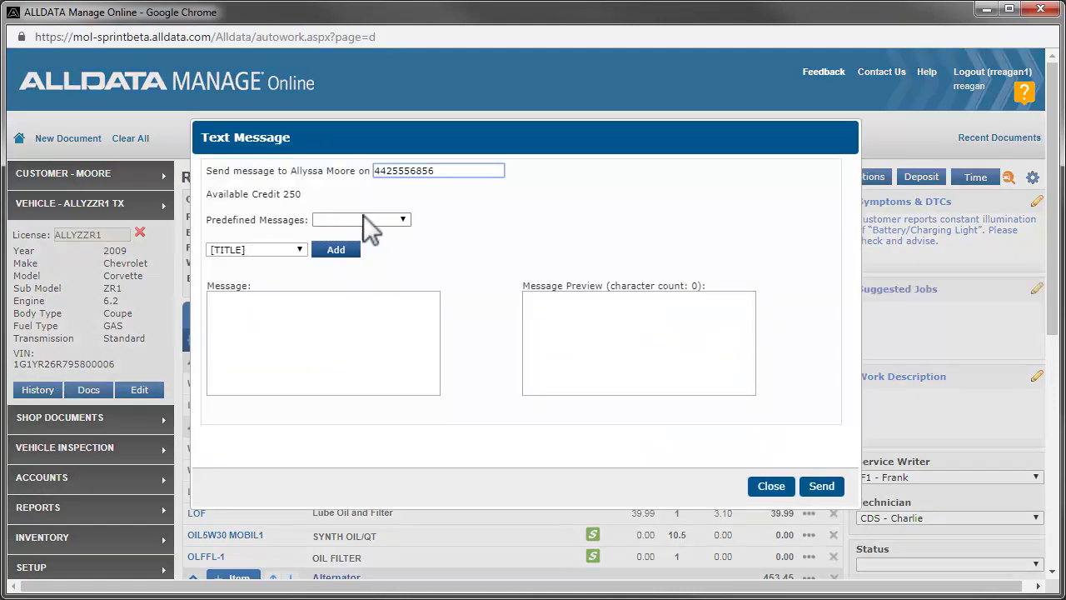
left_click(371, 218)
left_click(389, 255)
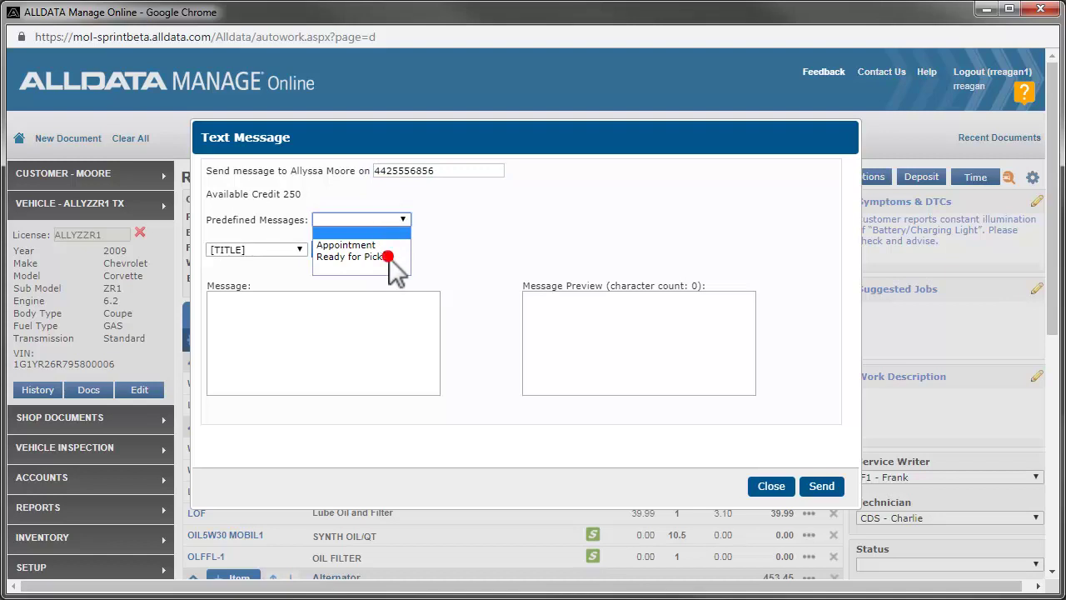
left_click(821, 485)
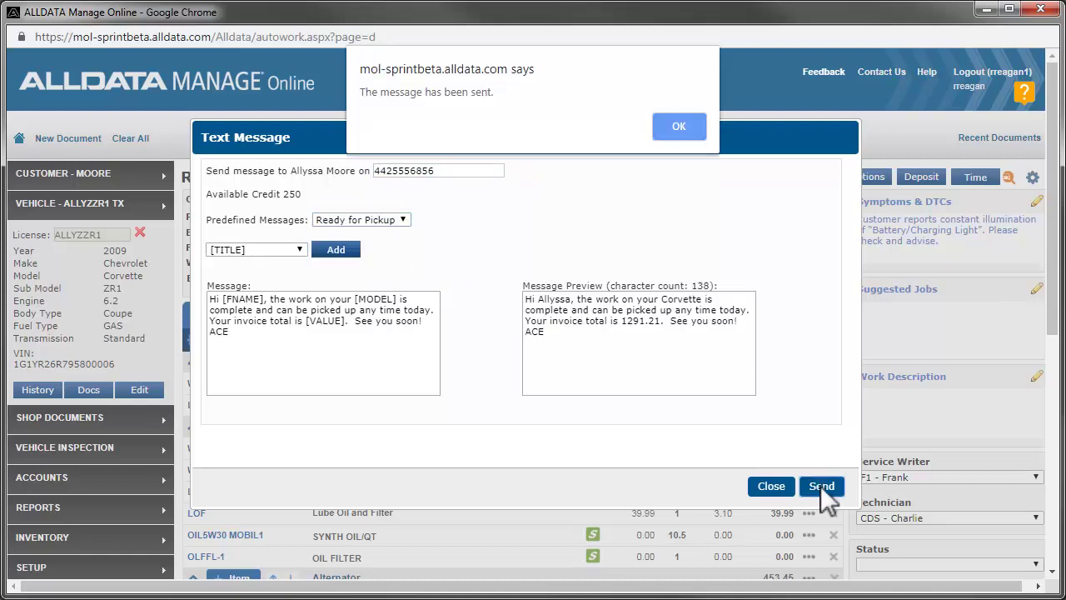
left_click(679, 126)
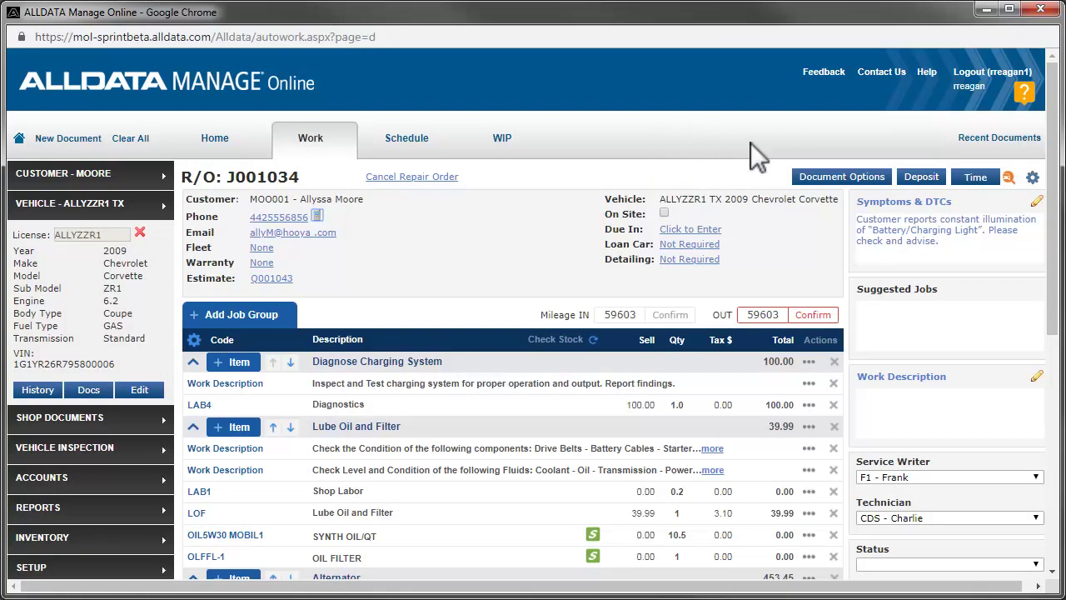
- Delete the Diagnose Charging System job from the repair order and confirm the outgoing mileage
left_click(834, 361)
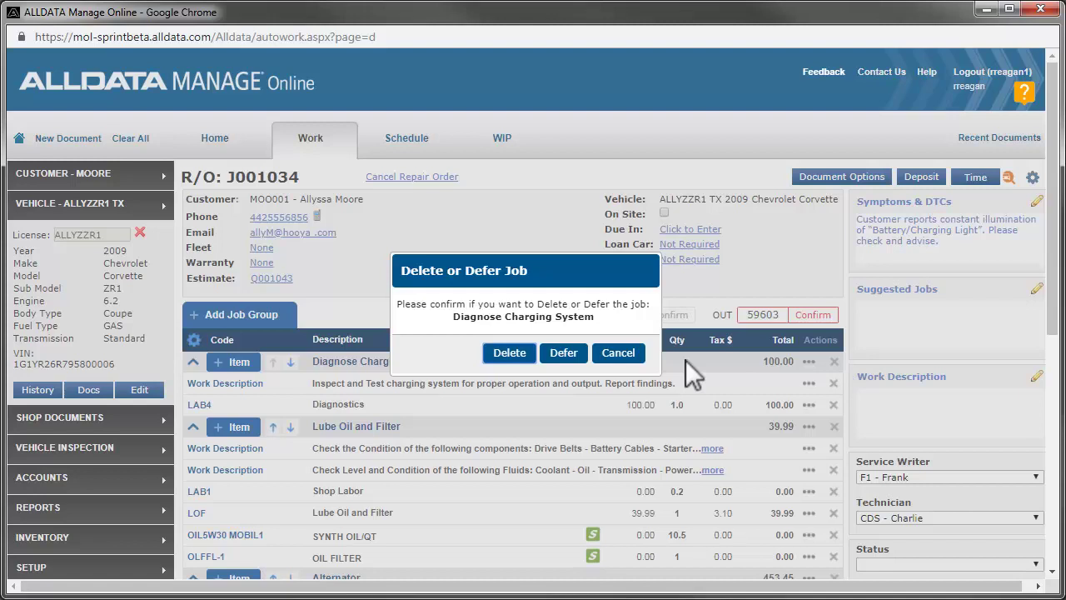
left_click(510, 353)
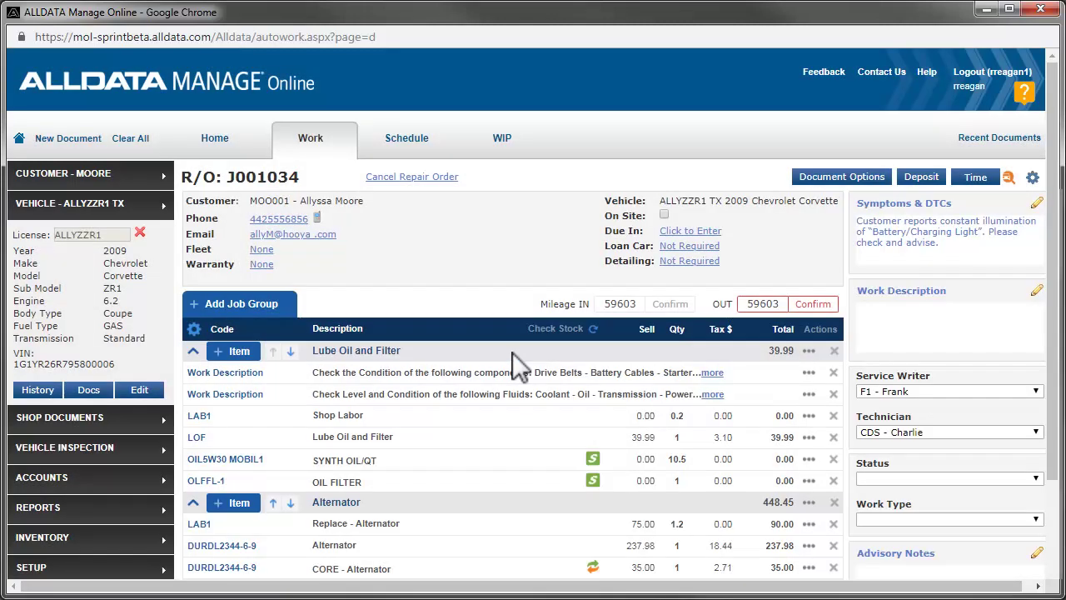
left_click(812, 304)
- Invoice the repair order as paid in full with the Cash method, and print the invoice report before closing it
left_click(1057, 567)
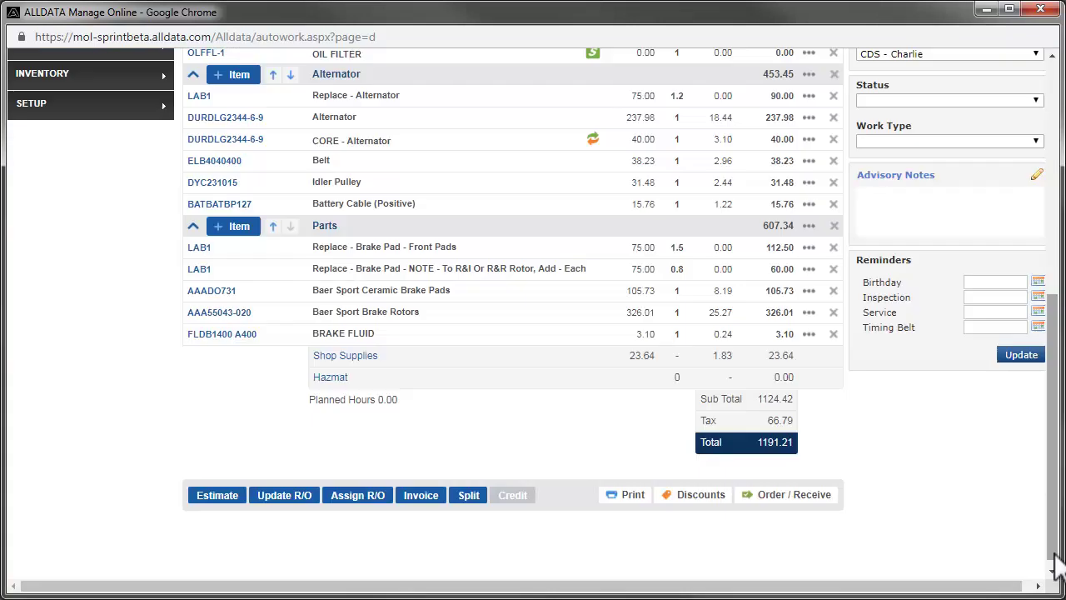
left_click(421, 496)
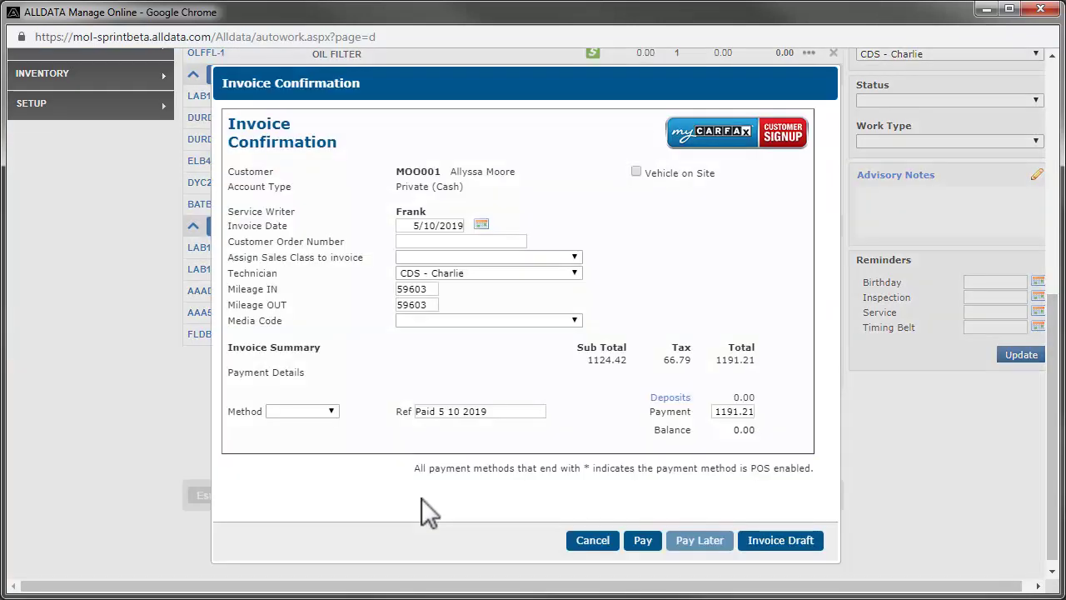
left_click(293, 410)
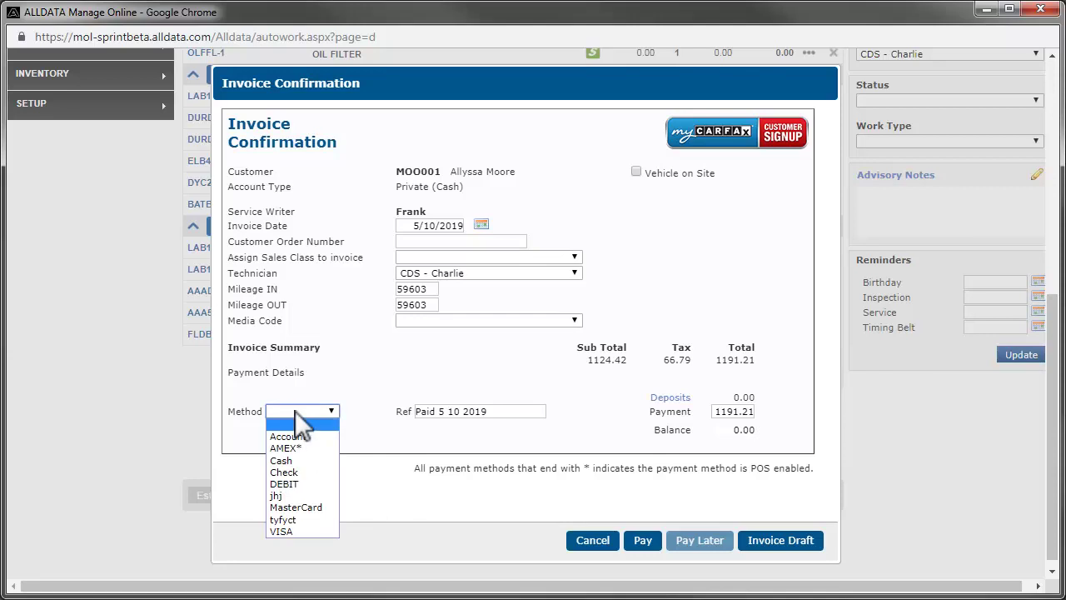
left_click(284, 460)
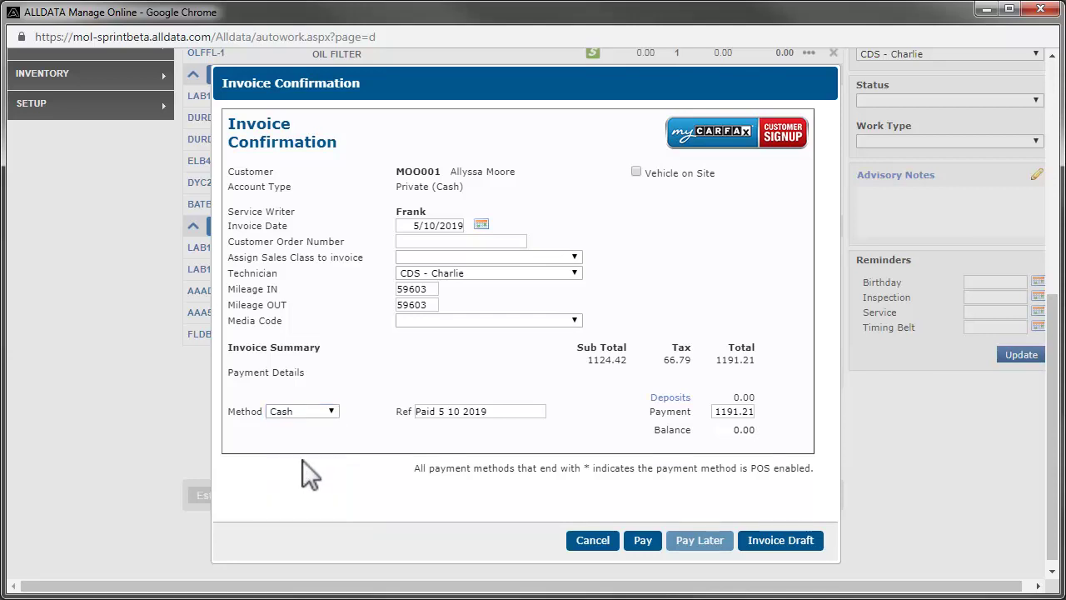
left_click(644, 541)
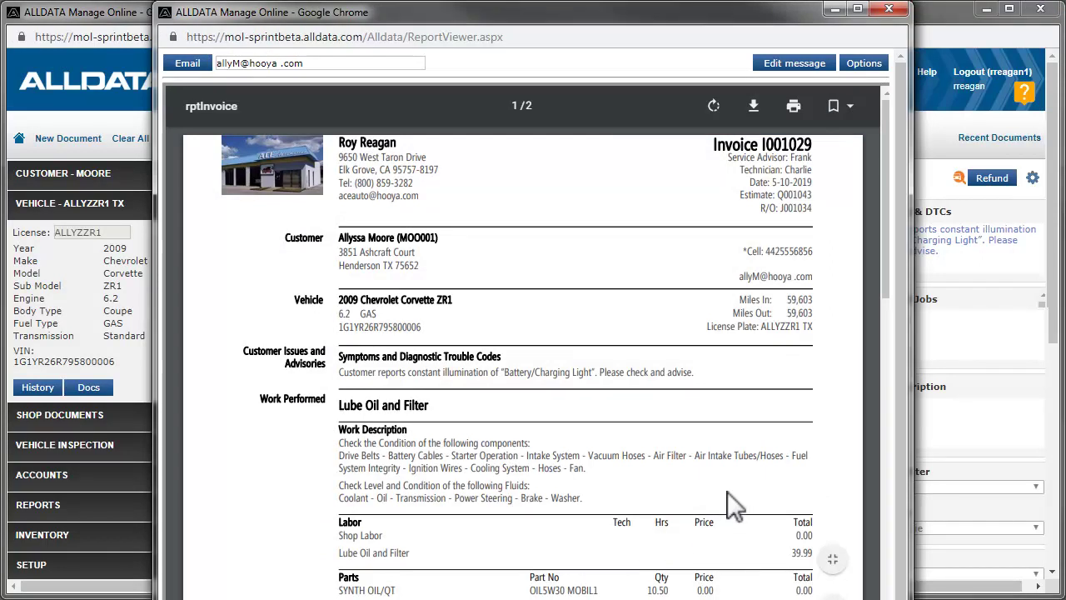
left_click(793, 106)
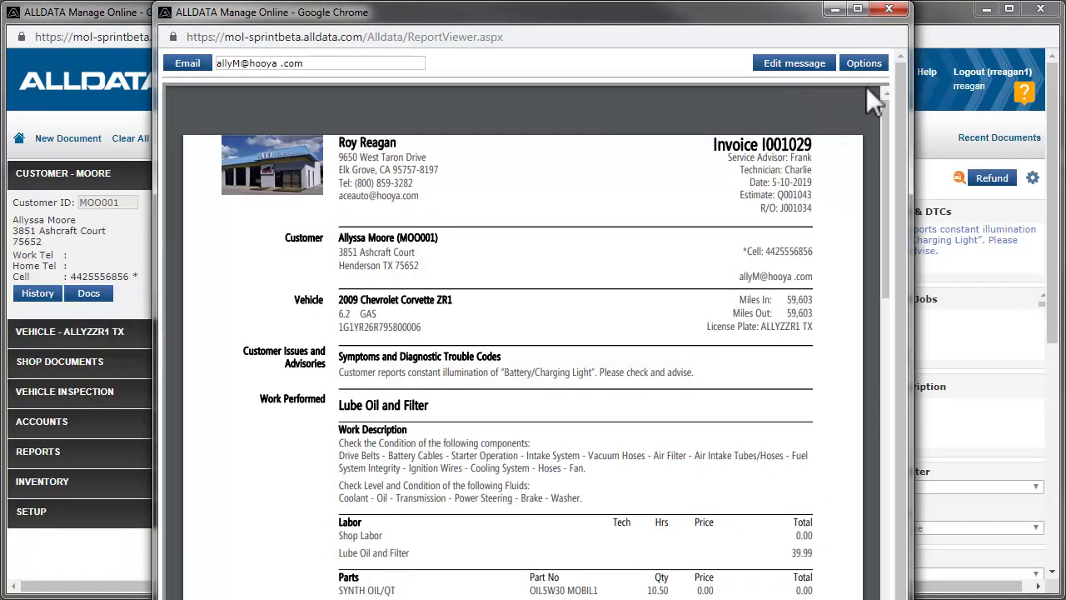
left_click(895, 10)
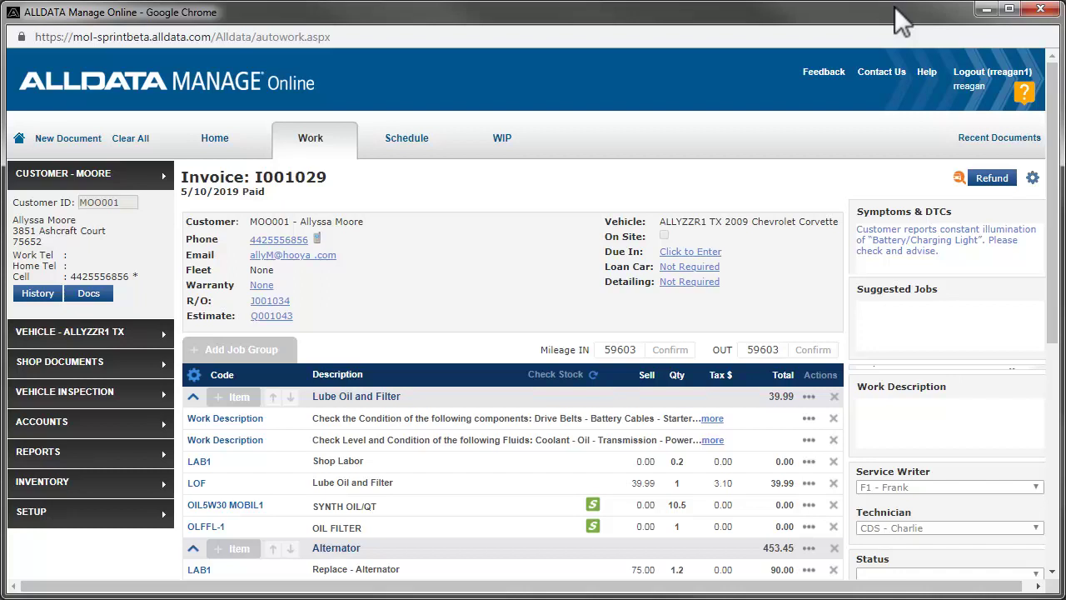